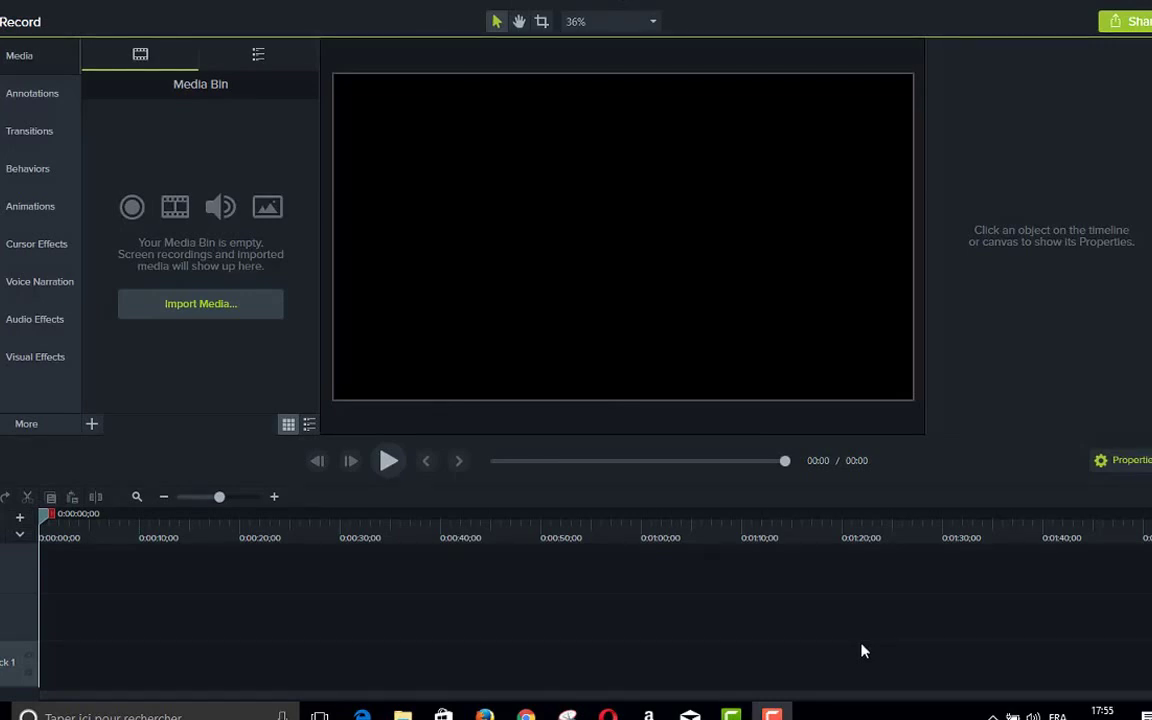
# - Import all six color images from the "photos effets camtasia" folder on the desktop into the media bin
pyautogui.click(199, 305)
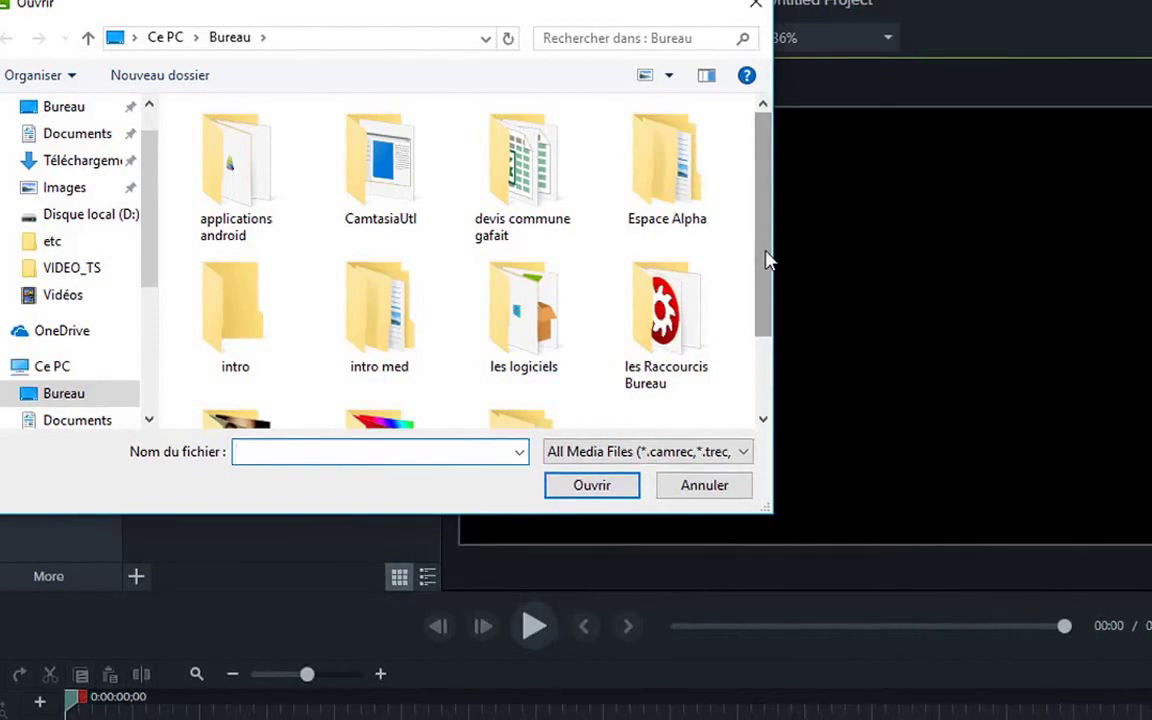
pyautogui.moveTo(768, 268); pyautogui.dragTo(757, 342)
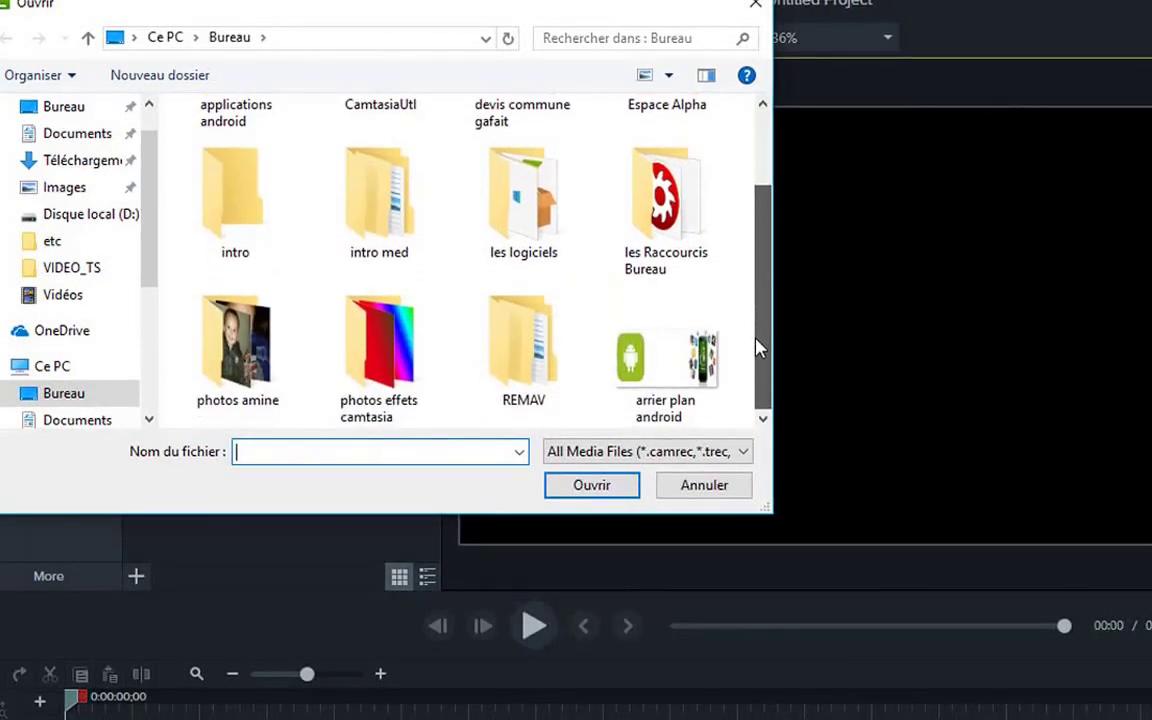
pyautogui.doubleClick(405, 355)
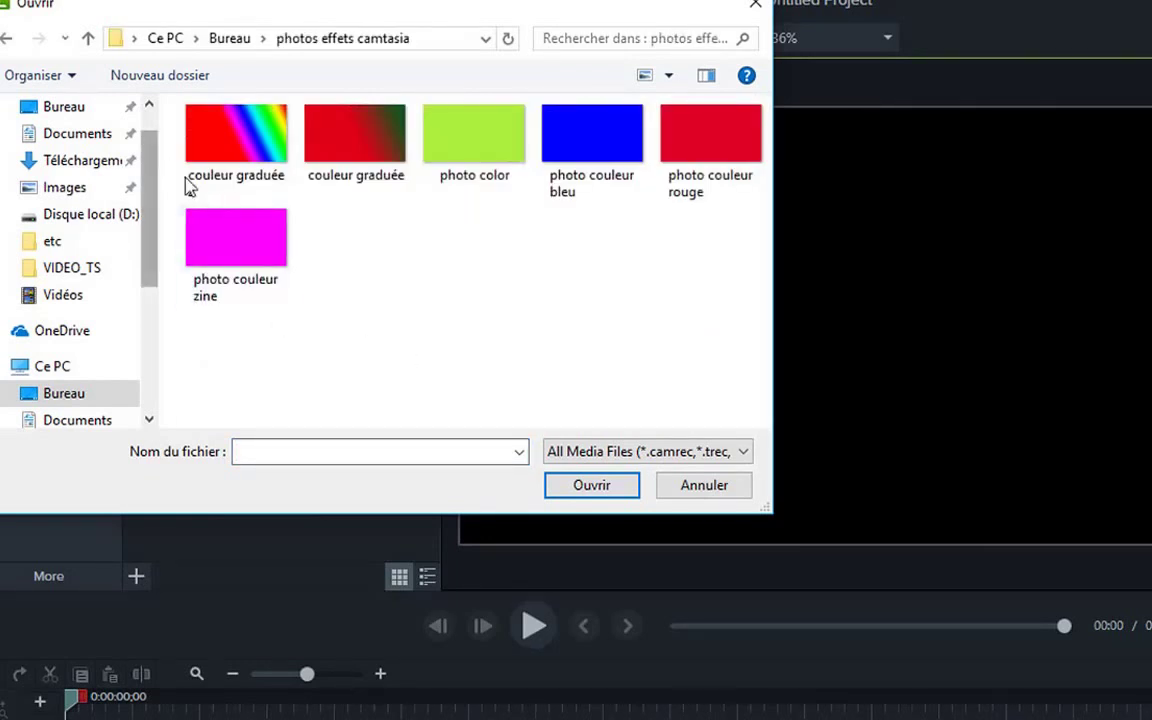
pyautogui.click(230, 146)
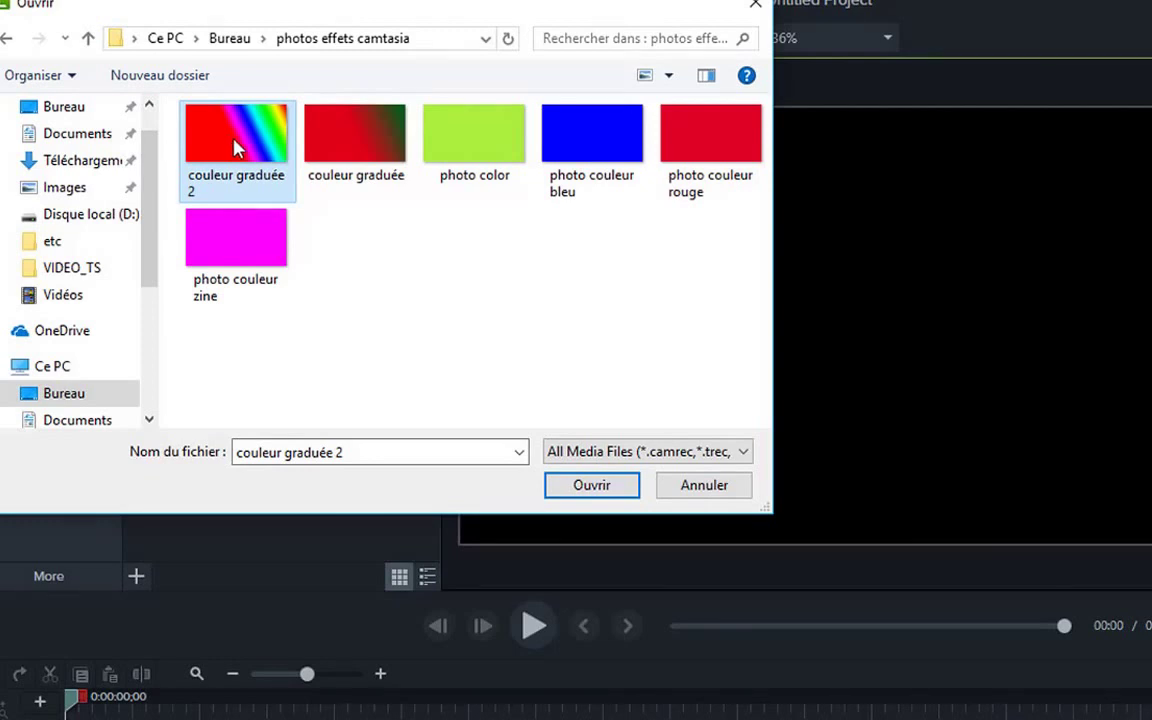
pyautogui.keyDown('shift'); pyautogui.click(249, 240); pyautogui.keyUp('shift')
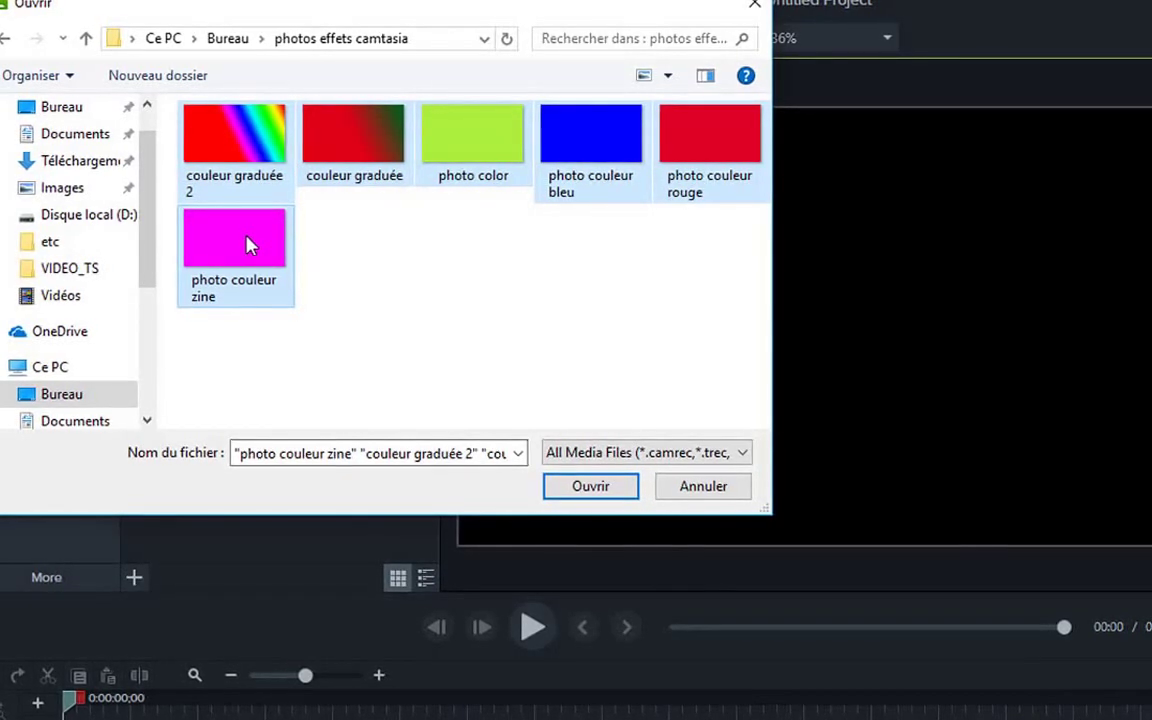
pyautogui.click(593, 491)
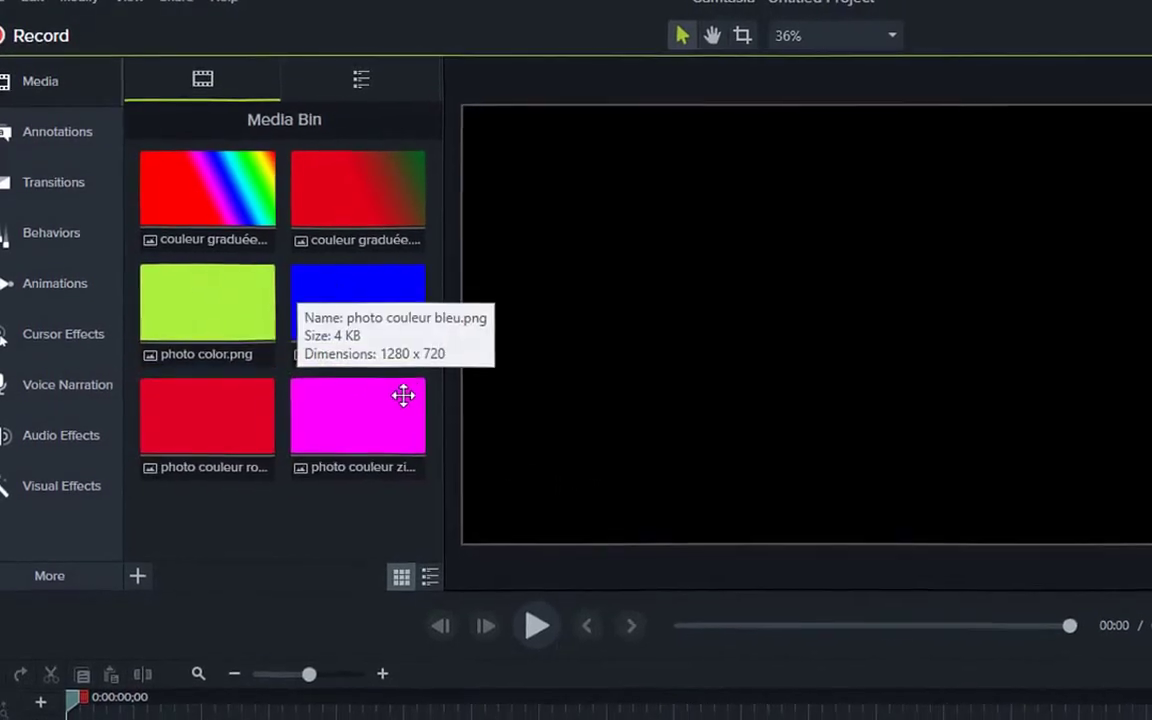
# - Place photo color.png at the start of Track 1 and the blue image directly after it at about 5 seconds
pyautogui.click(238, 300)
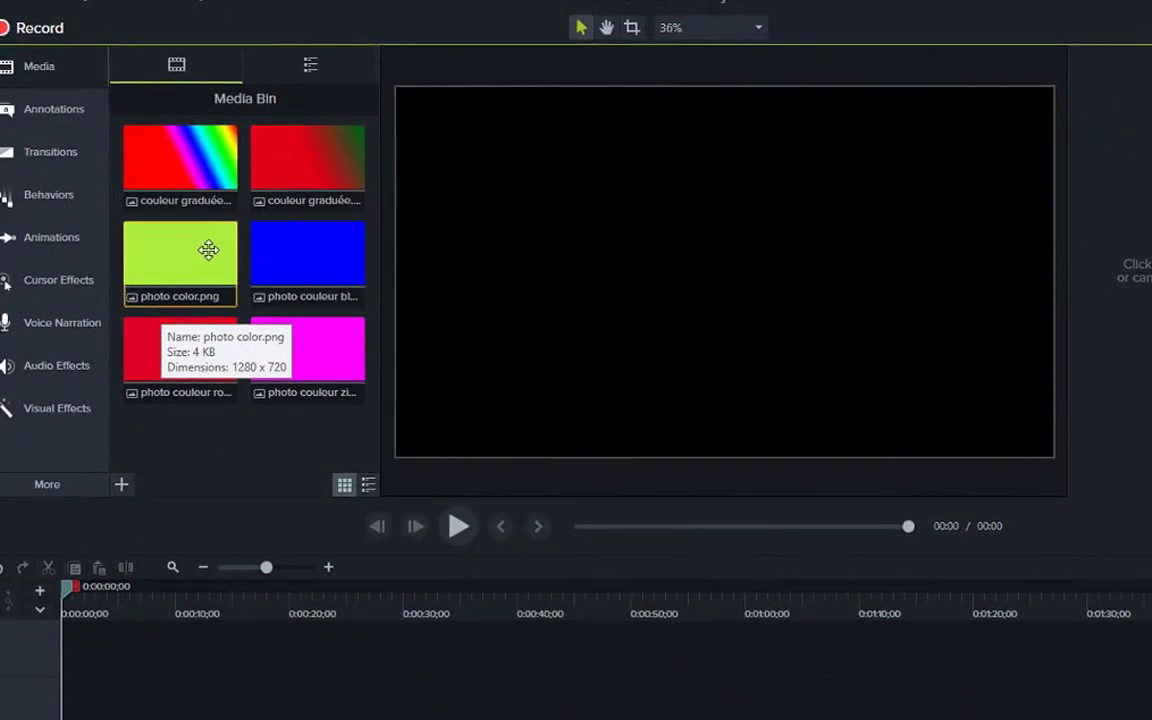
pyautogui.rightClick(210, 250)
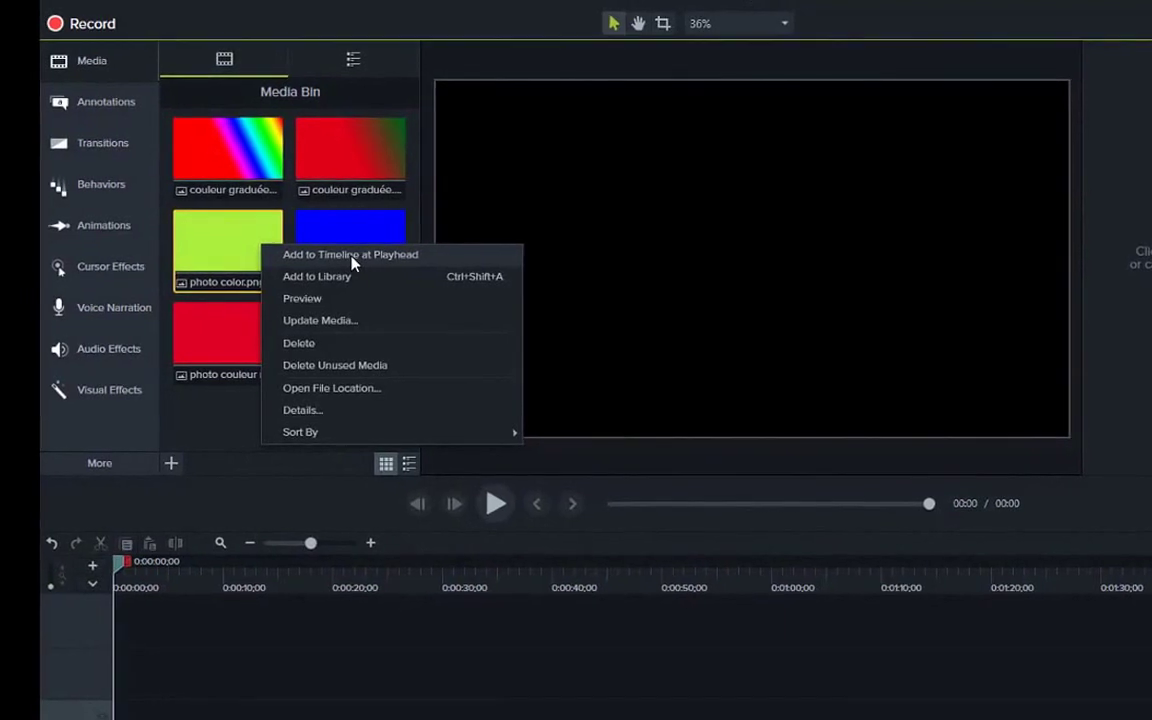
pyautogui.click(355, 258)
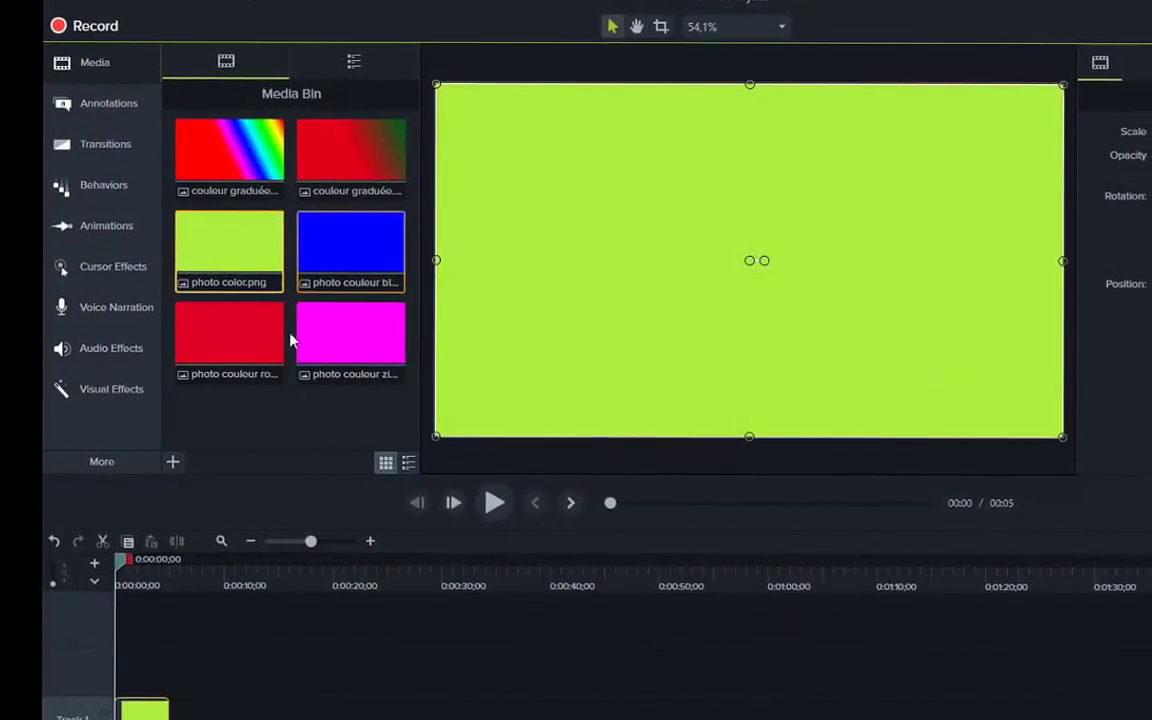
pyautogui.click(172, 579)
pyautogui.click(177, 580)
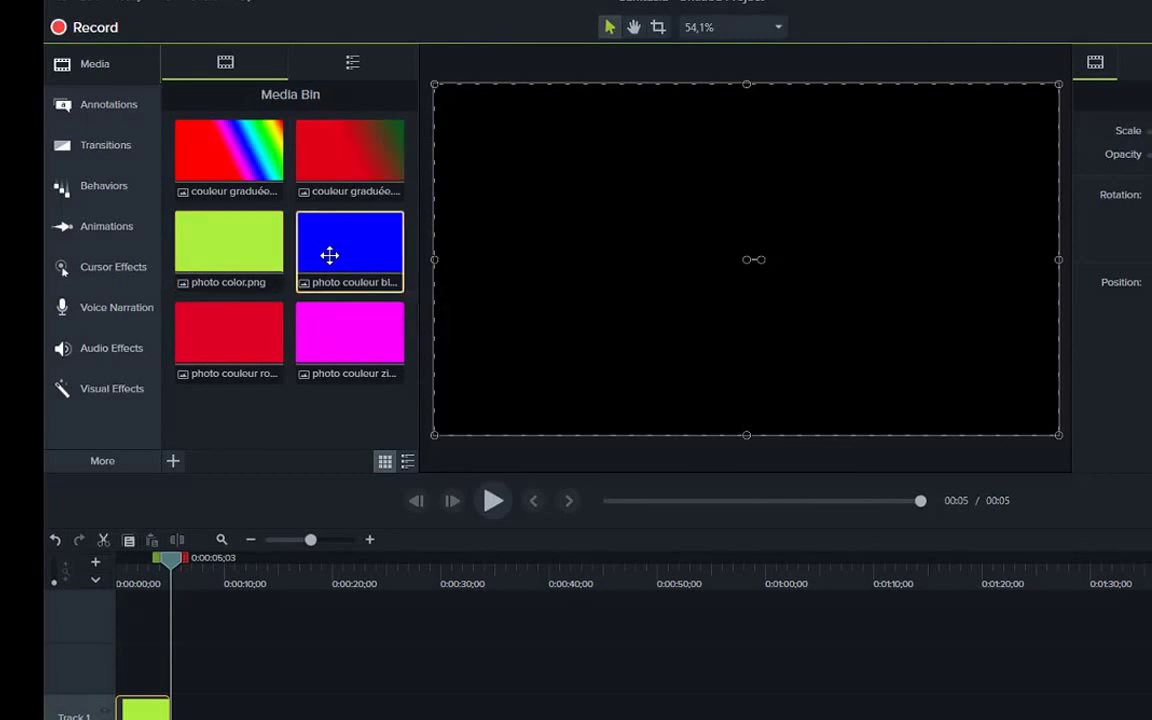
pyautogui.rightClick(333, 258)
pyautogui.click(410, 275)
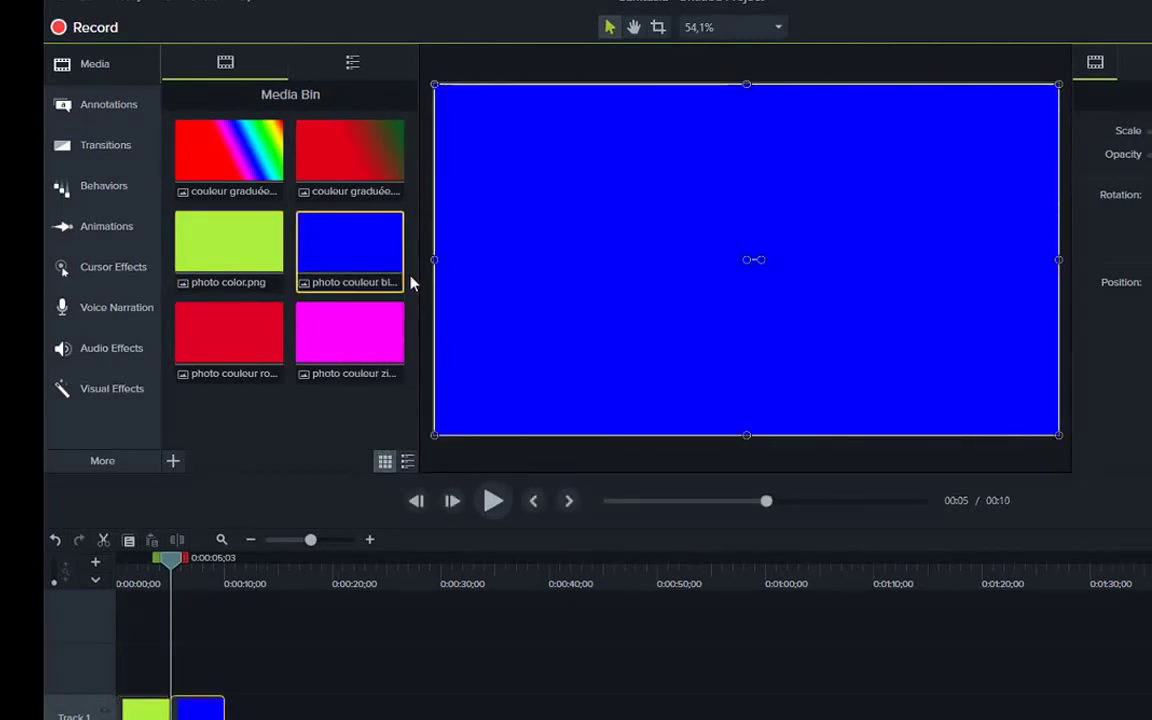
# - Add the red and magenta images after the blue clip and extend the magenta clip to end at about 25 seconds
pyautogui.rightClick(354, 345)
pyautogui.click(410, 362)
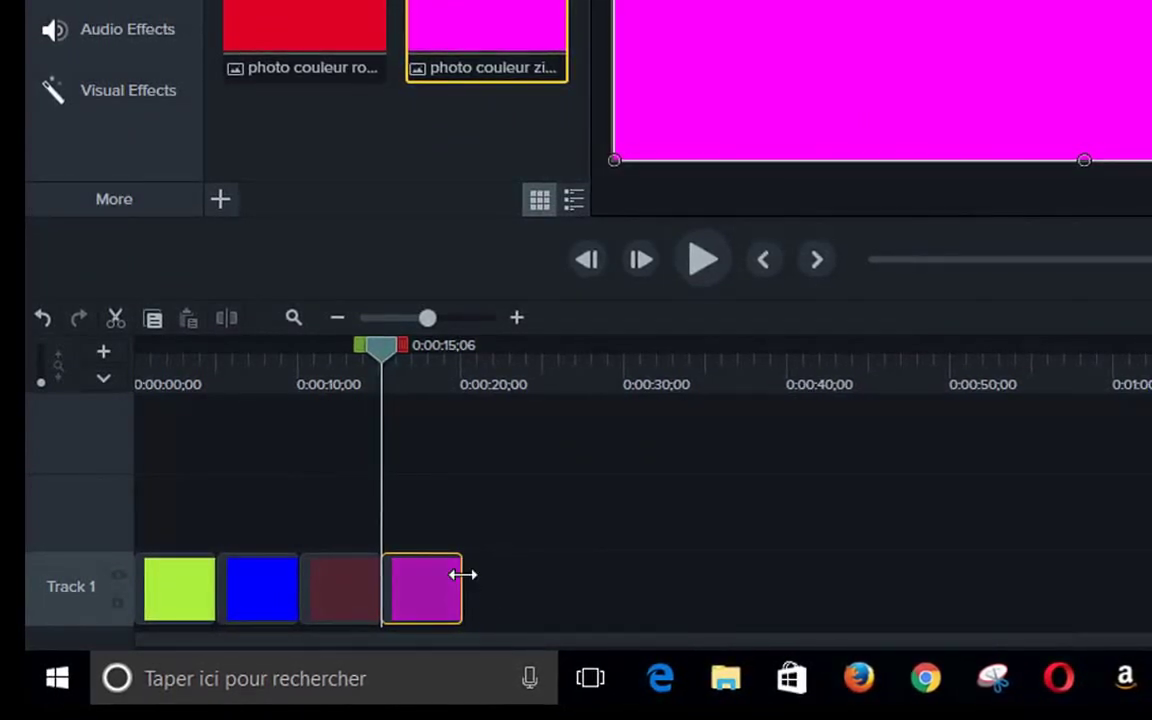
pyautogui.moveTo(463, 573); pyautogui.dragTo(548, 573)
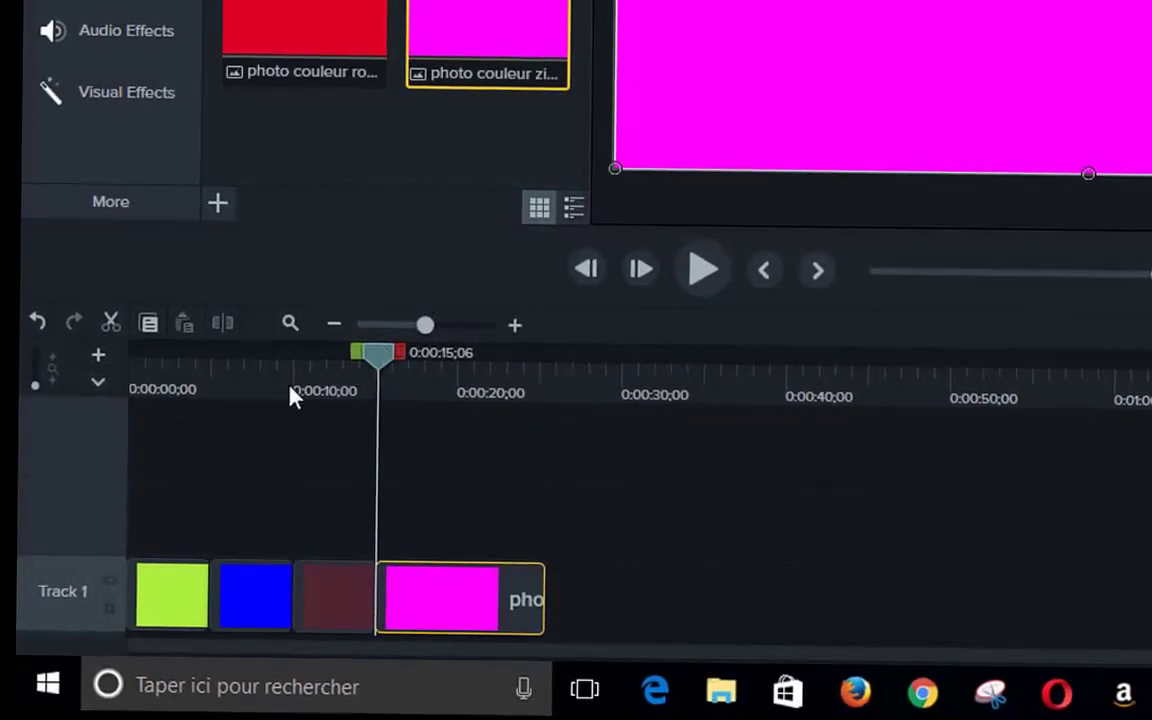
# - Move the playhead to about 3 seconds over the green clip and apply the Border visual effect to that clip
pyautogui.click(189, 425)
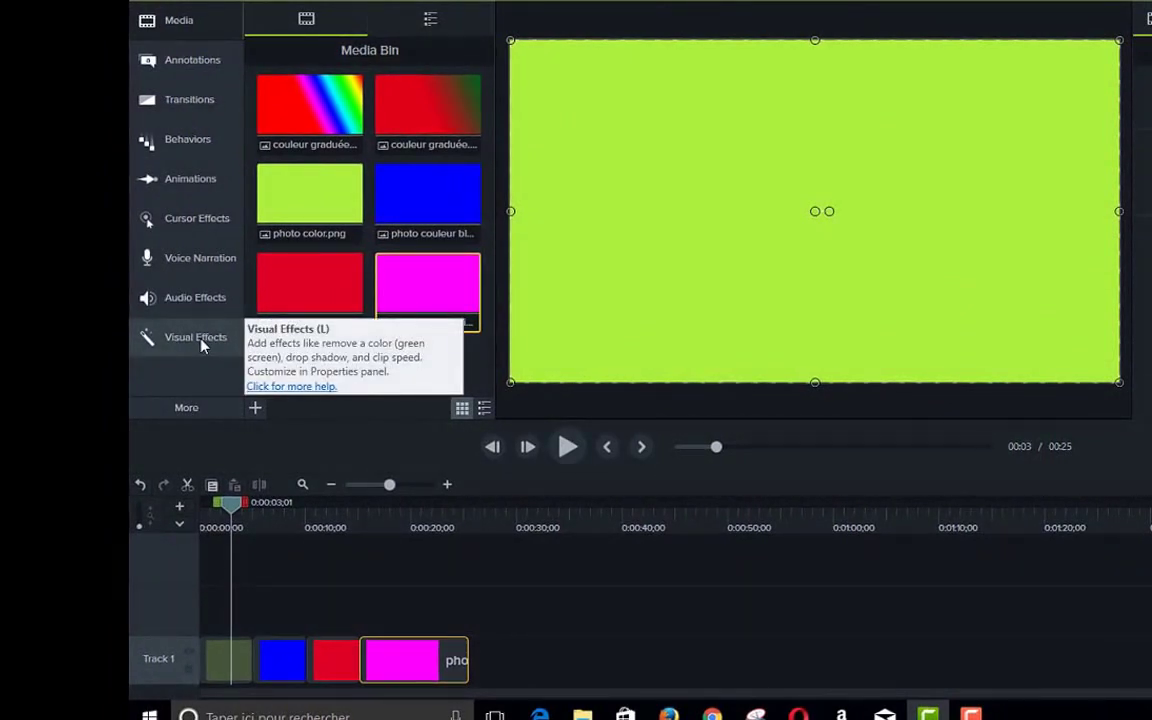
pyautogui.click(200, 344)
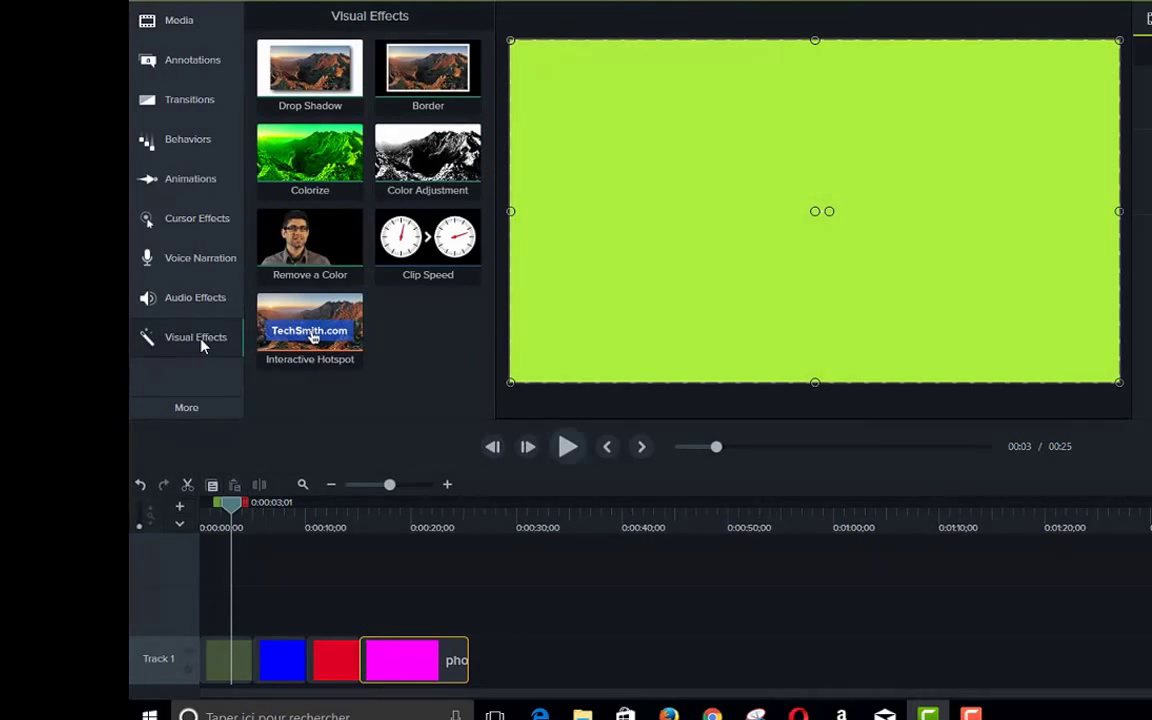
pyautogui.moveTo(1119, 211); pyautogui.dragTo(1018, 211)
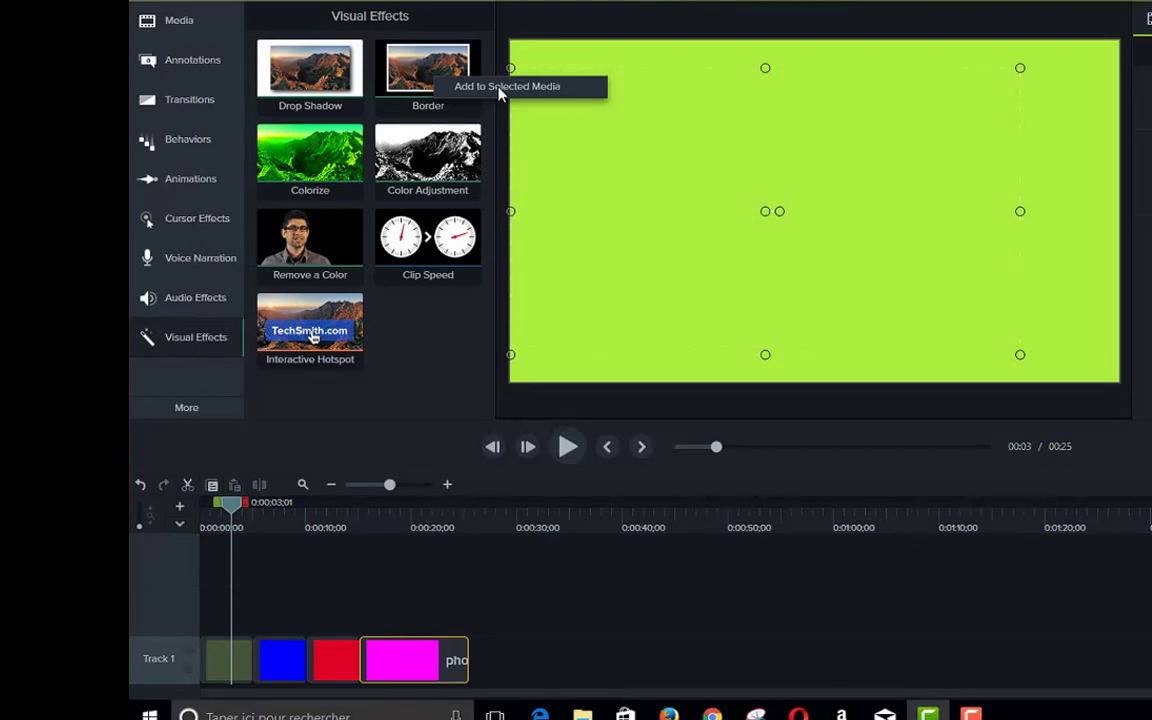
pyautogui.click(221, 675)
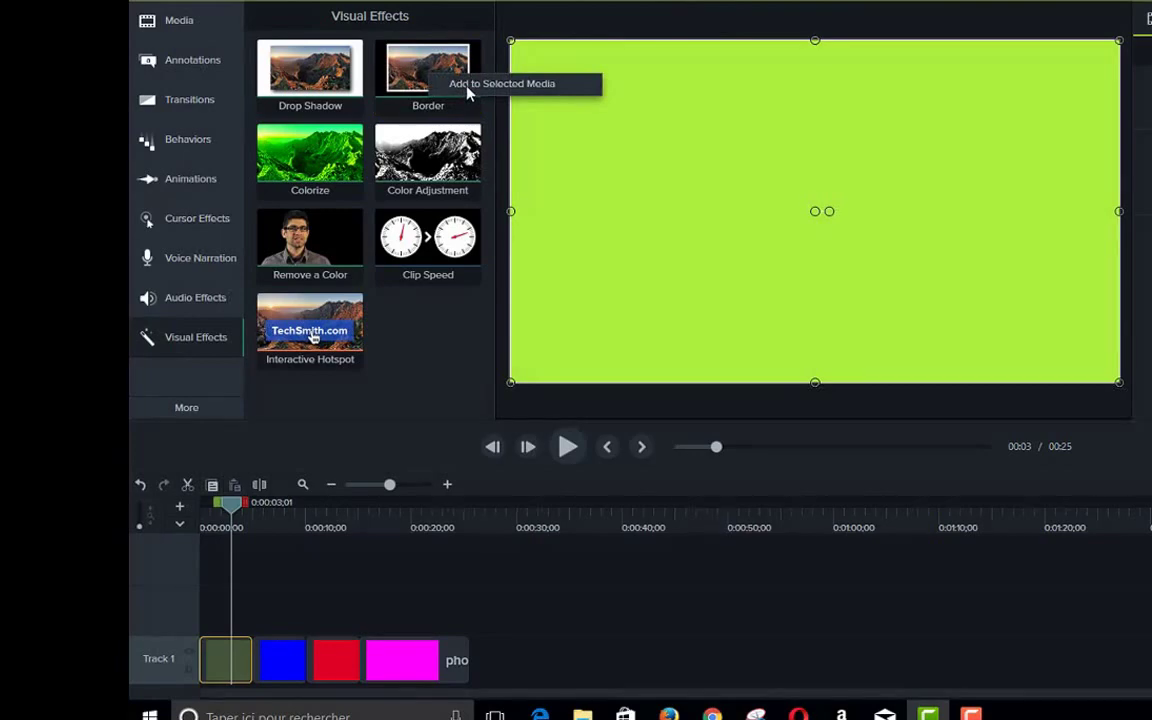
pyautogui.click(467, 90)
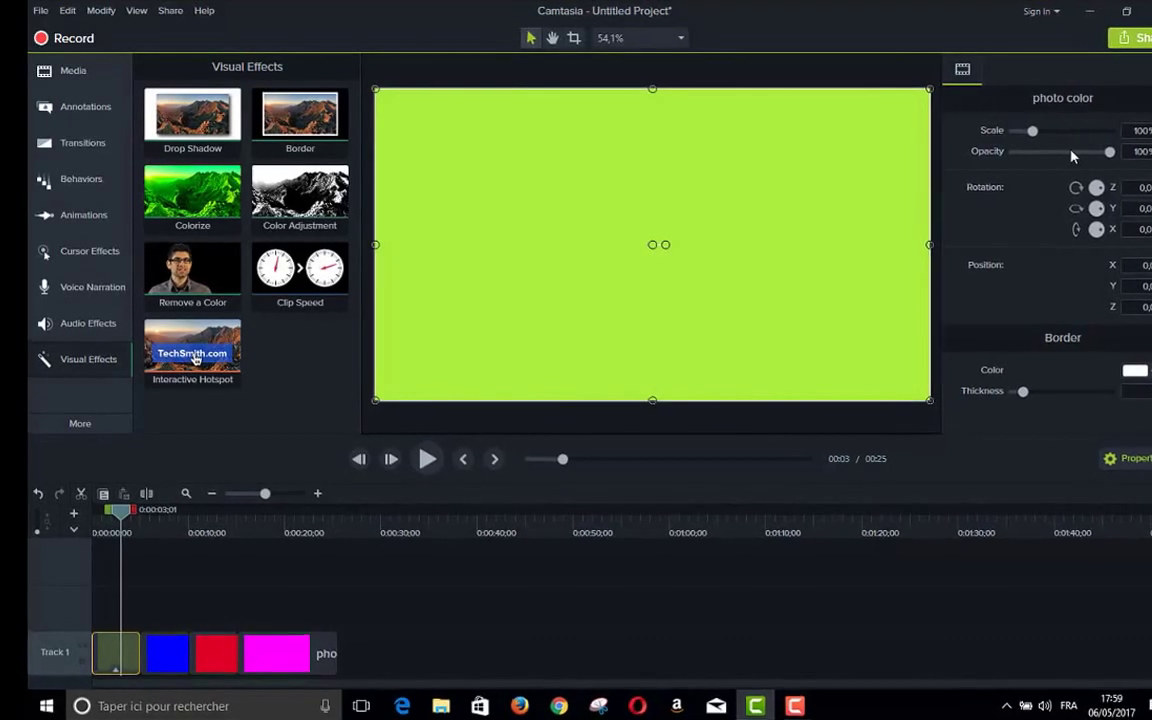
# - Try a lower opacity on the green clip and restore it to full opacity
pyautogui.moveTo(1071, 152); pyautogui.dragTo(1063, 152)
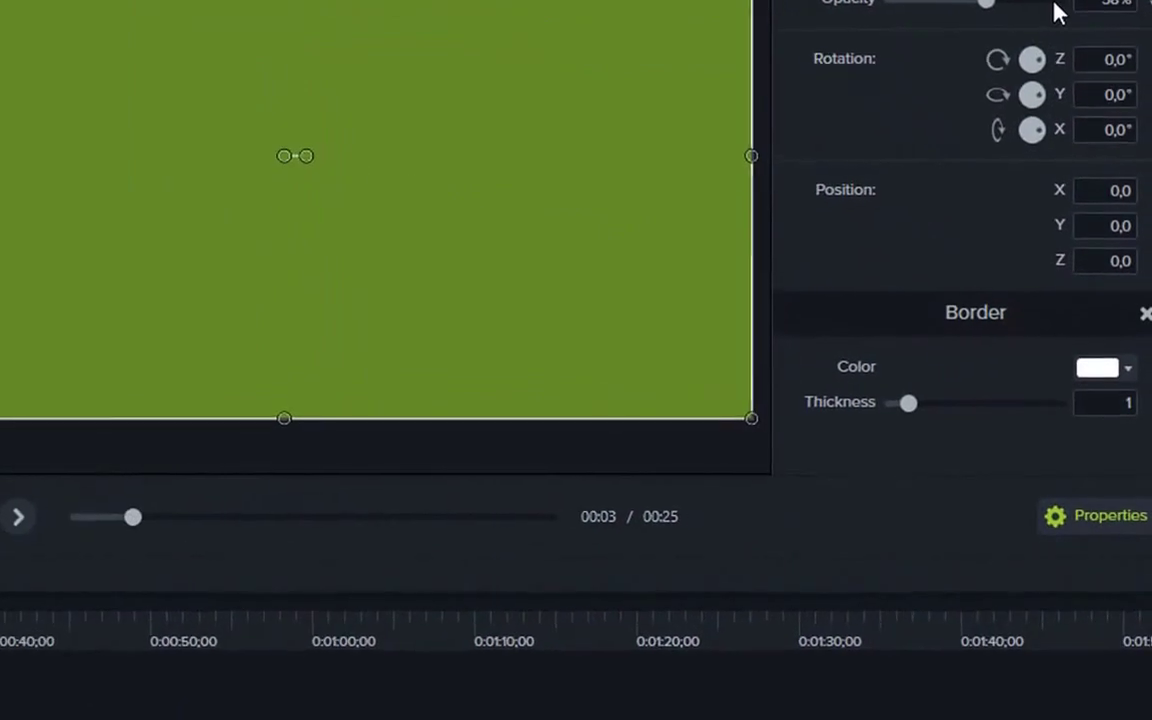
pyautogui.click(1092, 118)
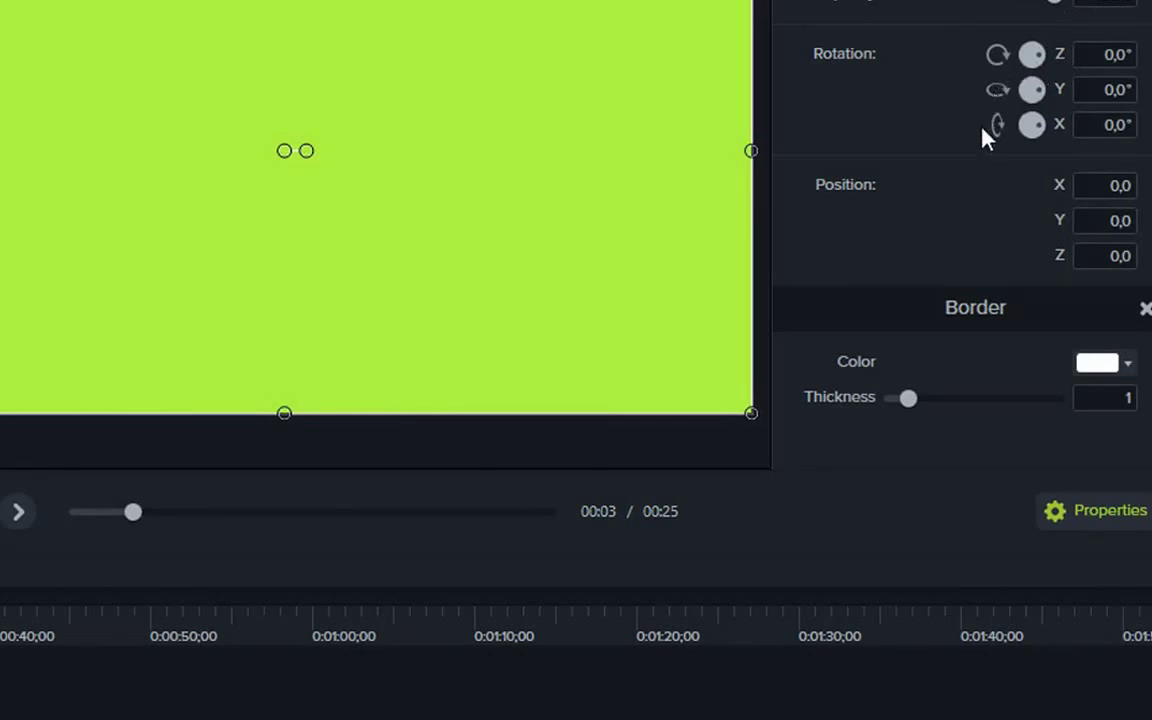
# - Set the green clip's border color to red and its thickness to 8
pyautogui.click(1129, 365)
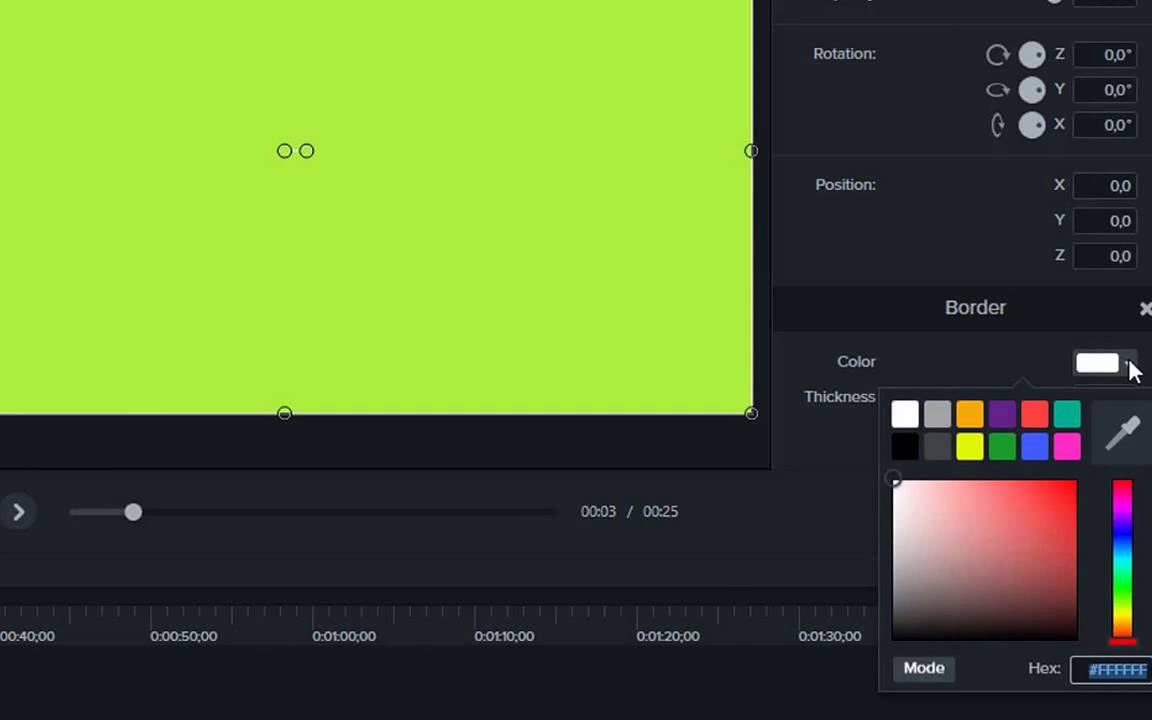
pyautogui.click(1036, 414)
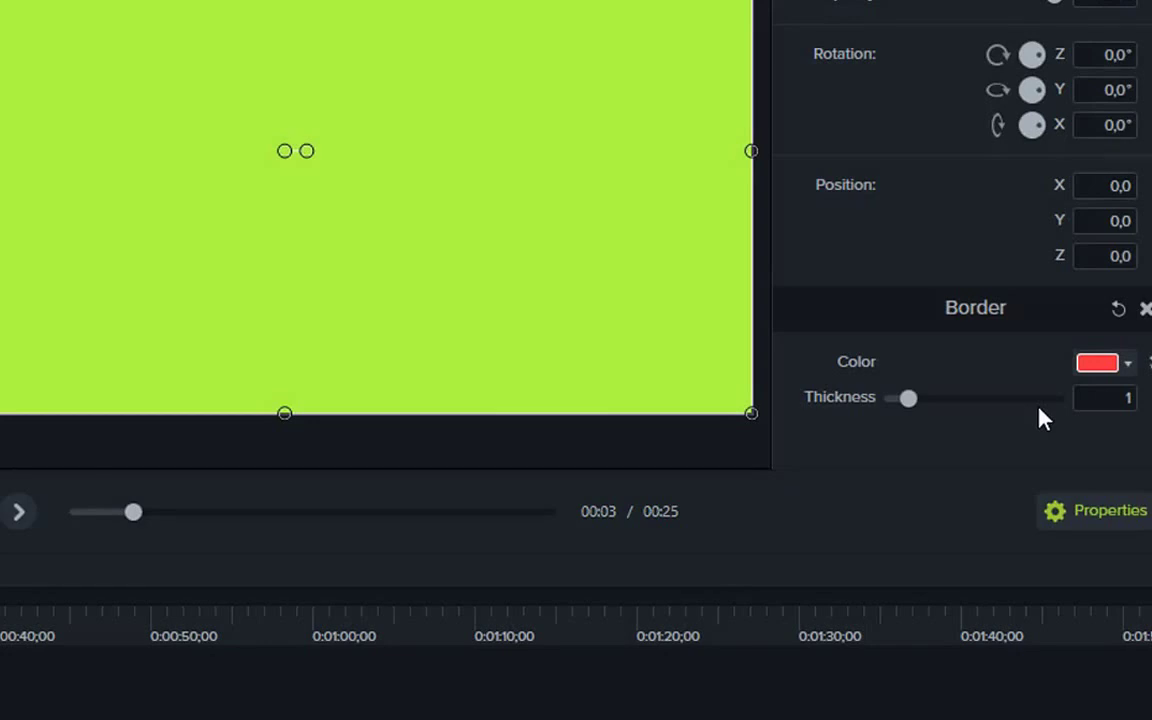
pyautogui.scroll(4, 980, 411)
pyautogui.scroll(3, 1028, 408)
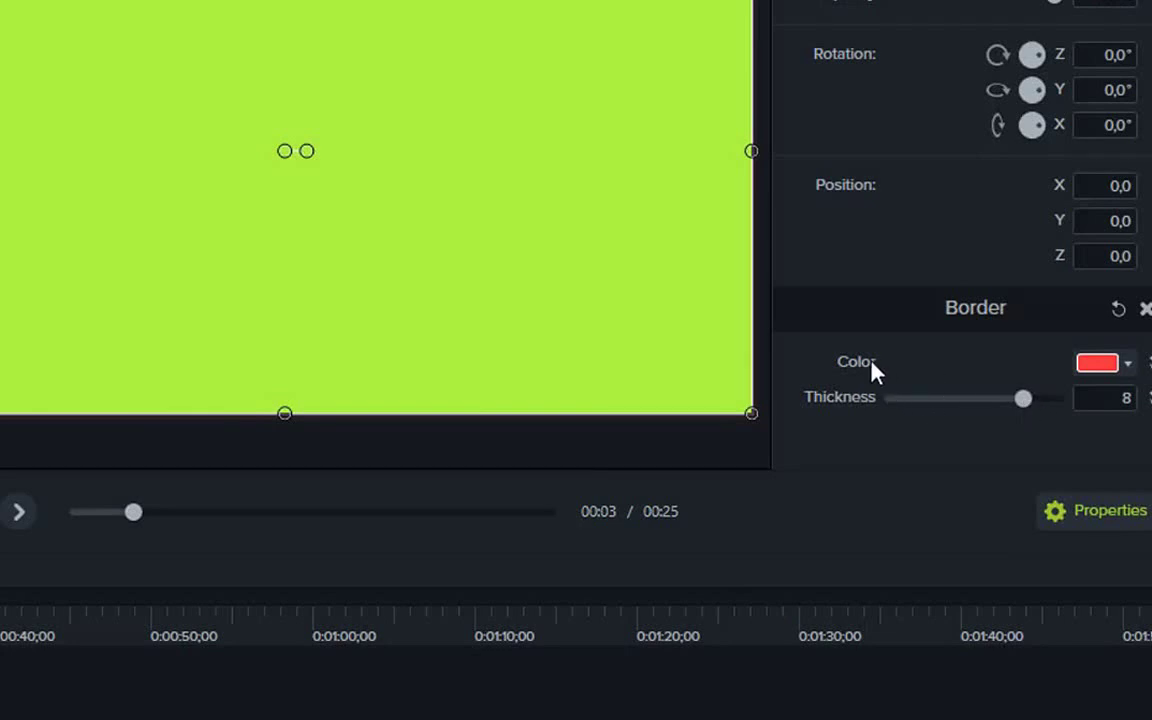
# - Scale the green clip down from its bottom edge on the canvas and set its border thickness to 9
pyautogui.moveTo(284, 413); pyautogui.dragTo(283, 340)
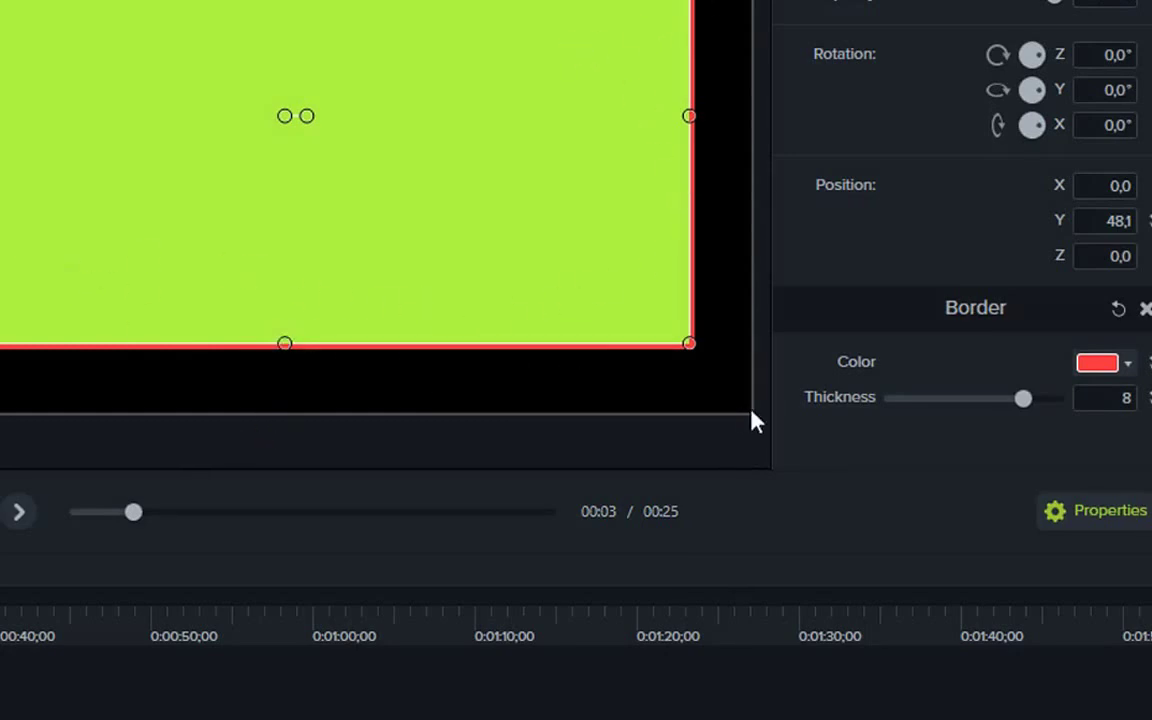
pyautogui.click(1042, 399)
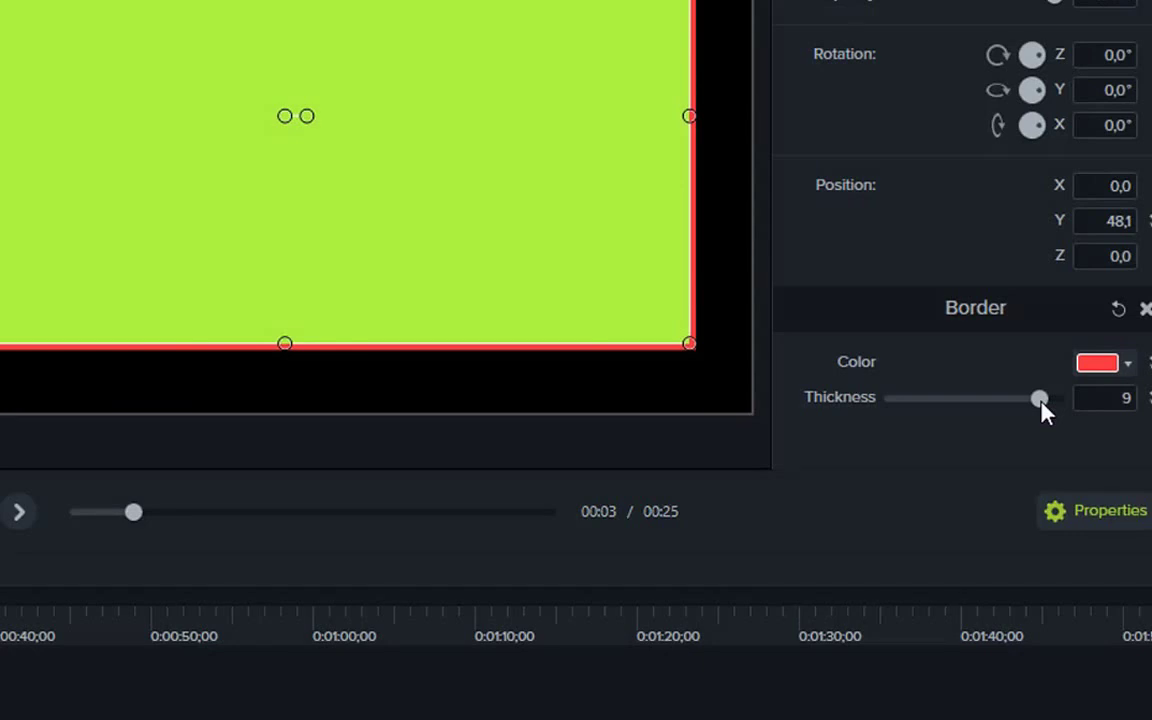
# - Try yellow as the green clip's border color and replace it with purple
pyautogui.click(1127, 364)
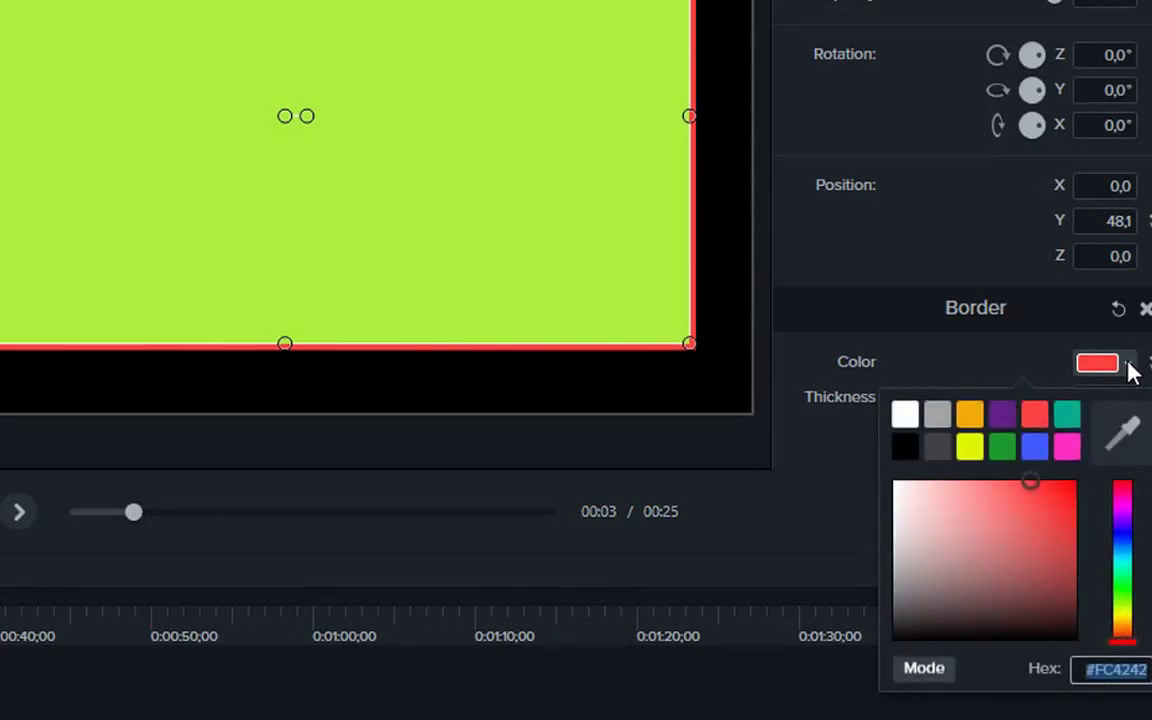
pyautogui.click(970, 448)
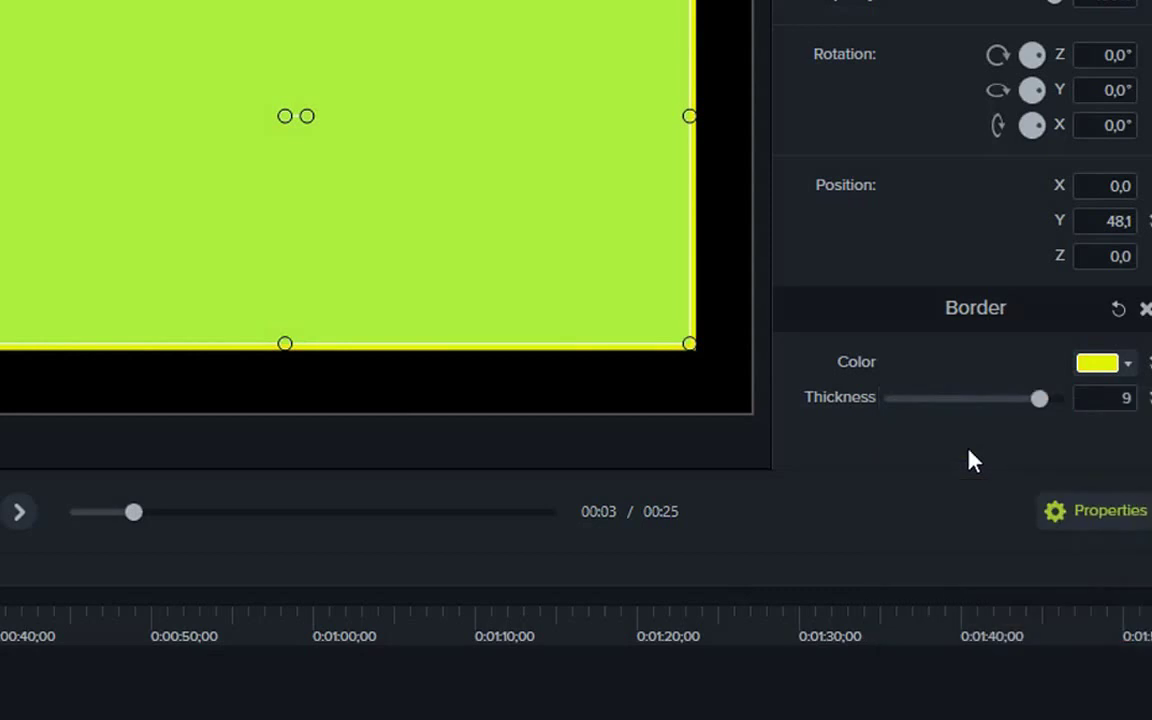
pyautogui.click(1127, 364)
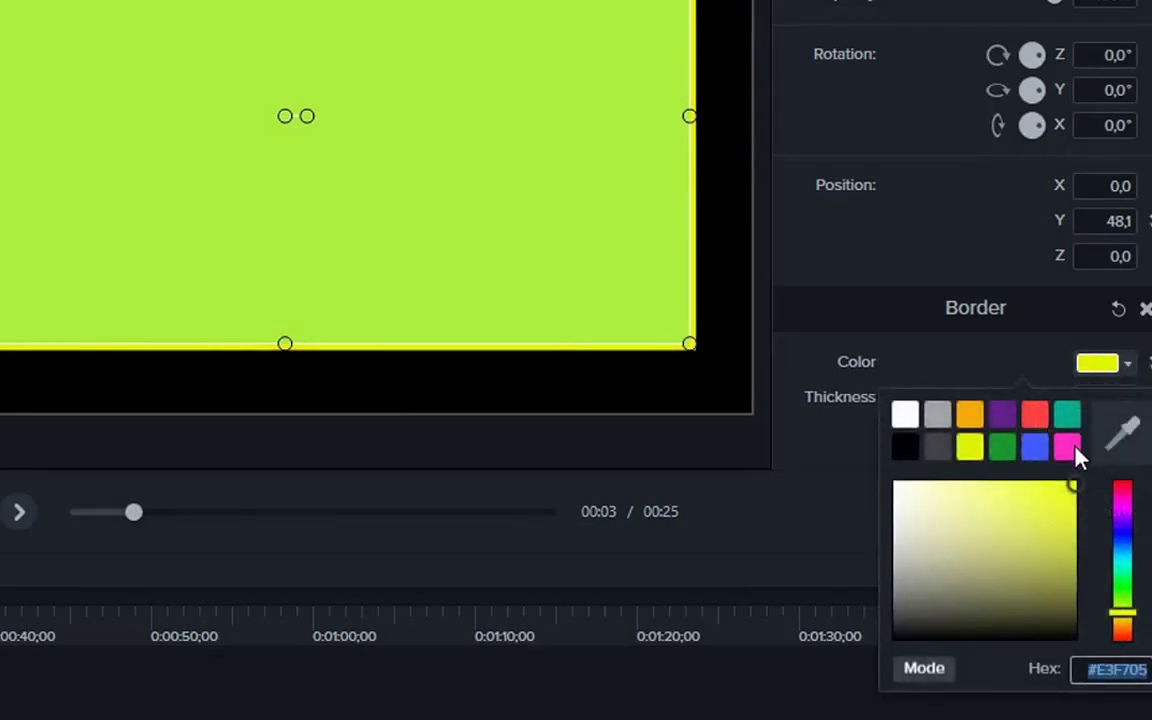
pyautogui.click(1000, 423)
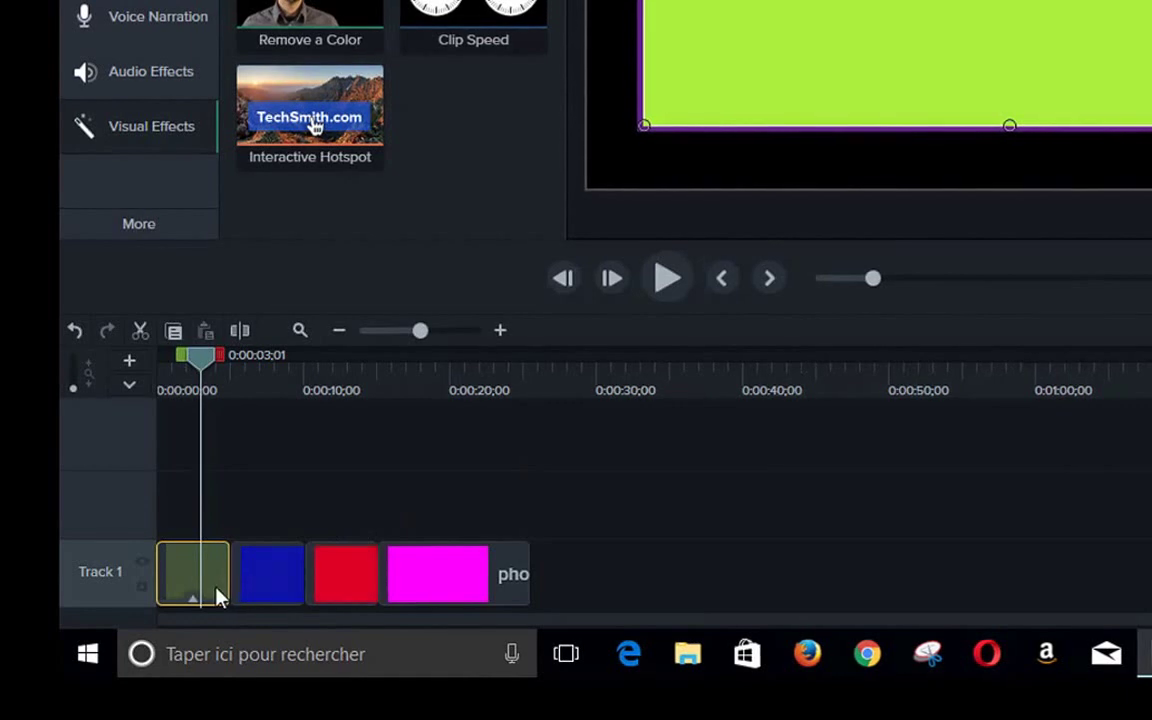
# - Remove all effects from the green clip on Track 1
pyautogui.moveTo(193, 591)
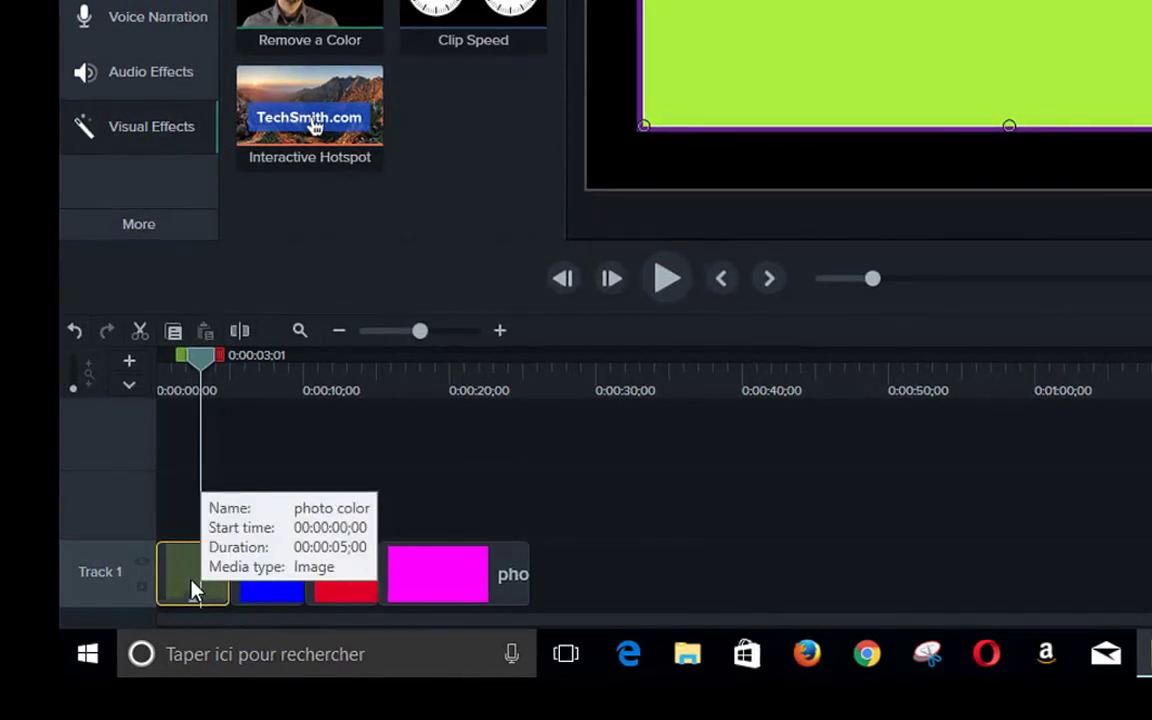
pyautogui.moveTo(185, 590)
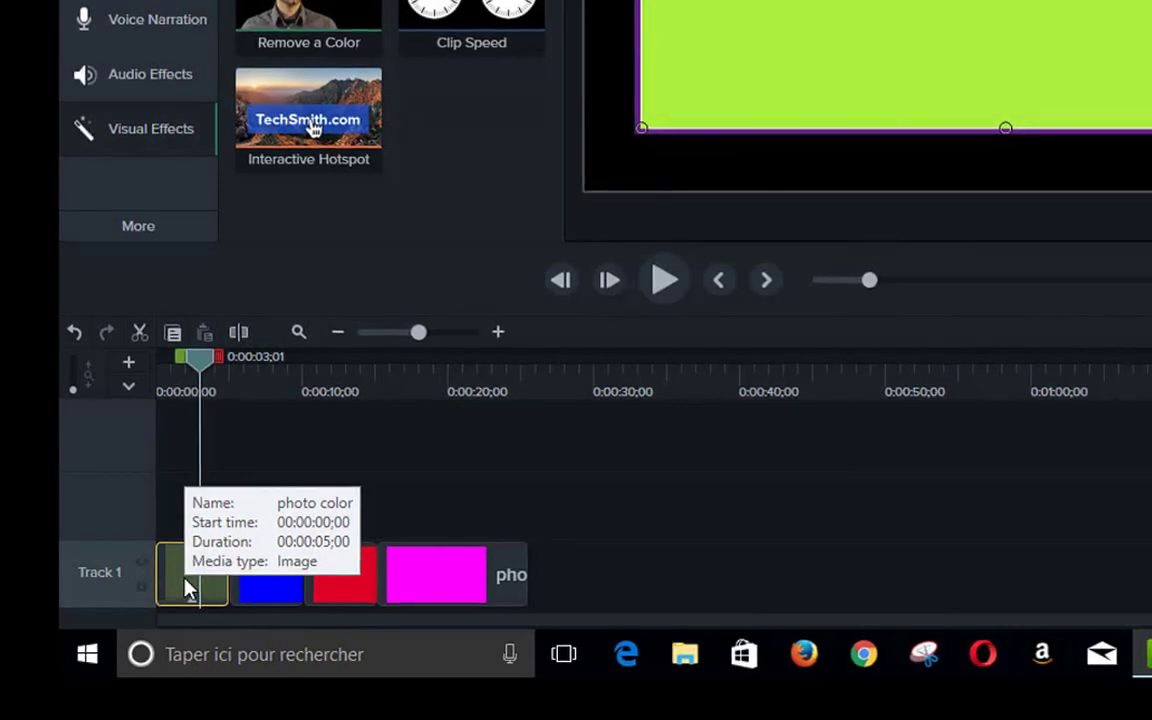
pyautogui.rightClick(185, 590)
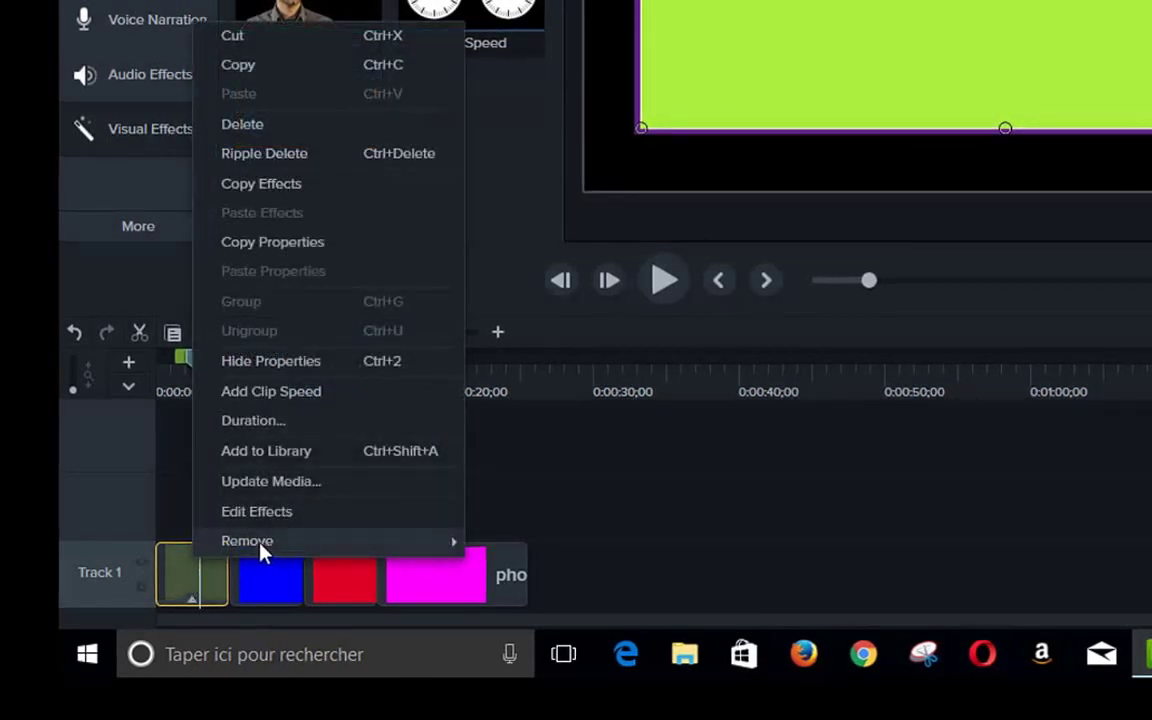
pyautogui.moveTo(260, 545)
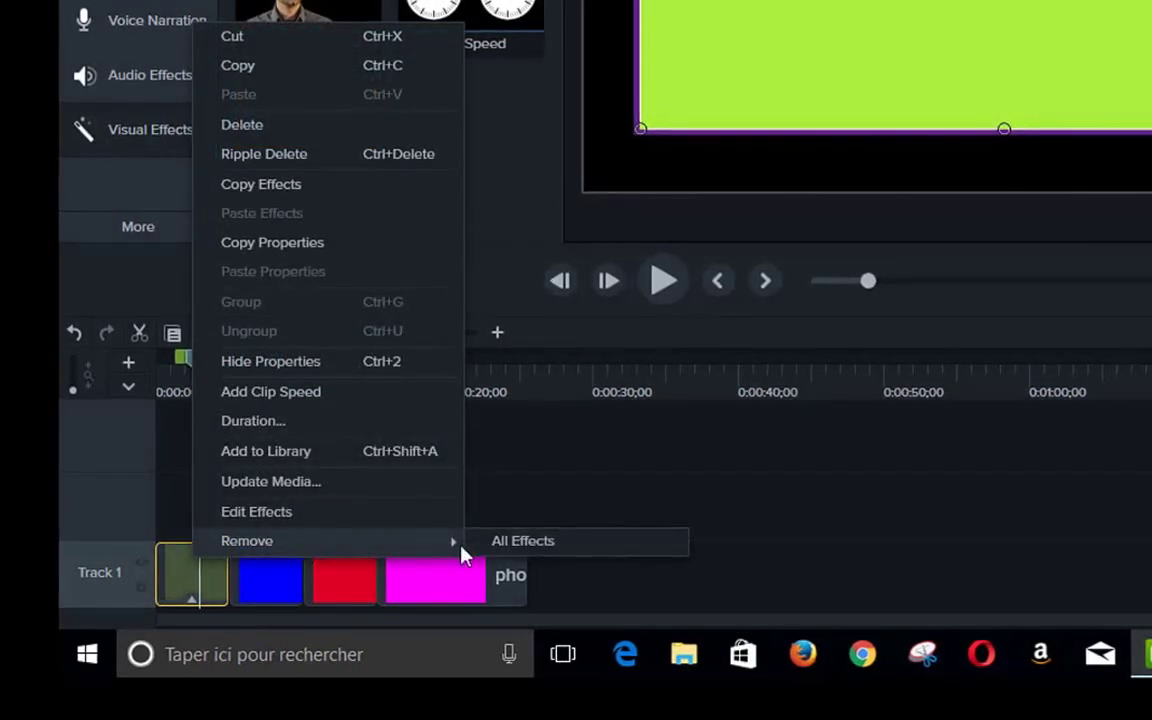
pyautogui.click(517, 550)
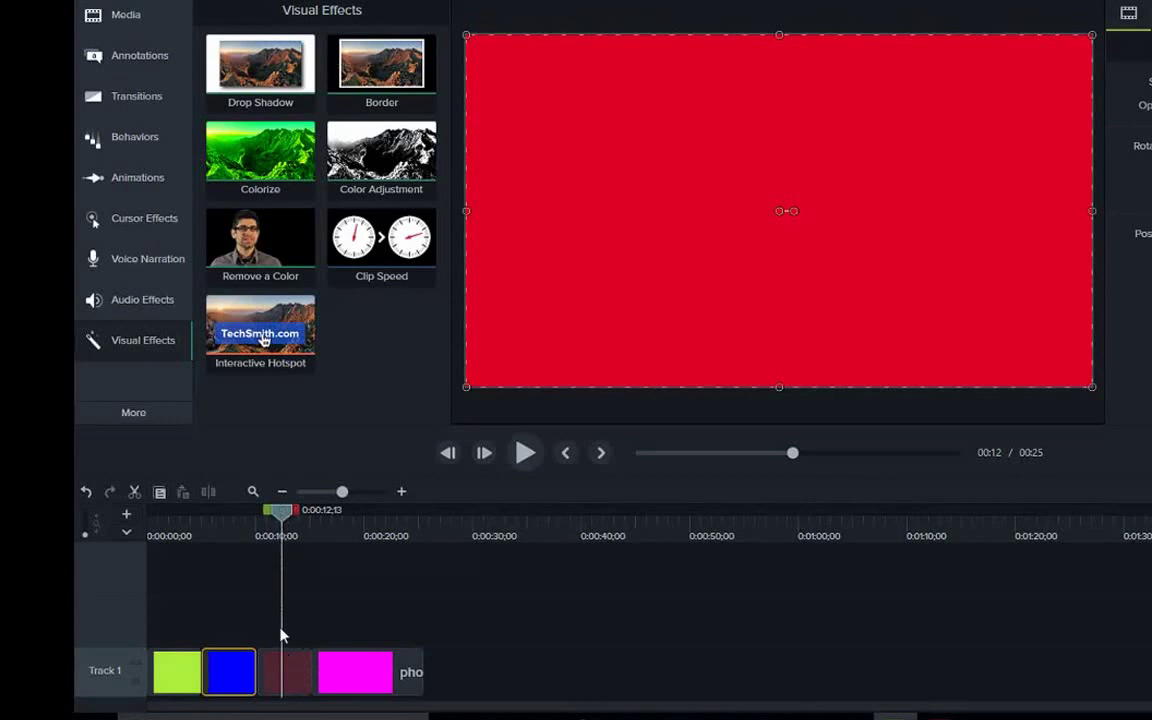
pyautogui.rightClick(270, 252)
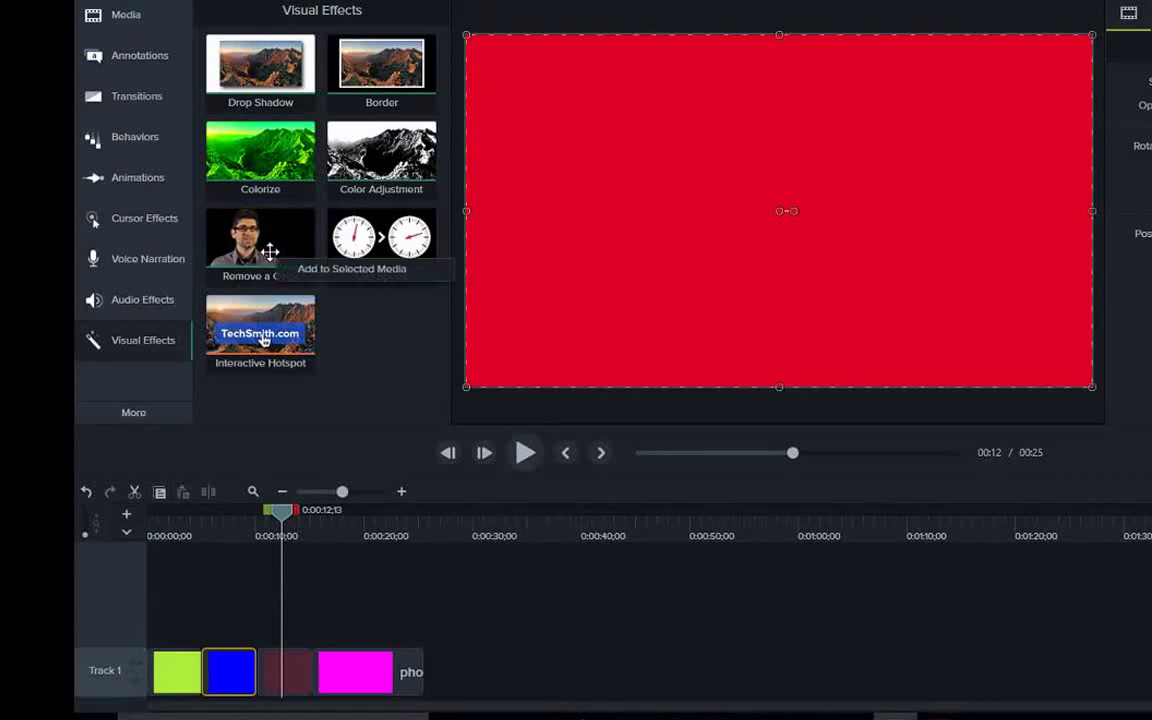
pyautogui.click(336, 270)
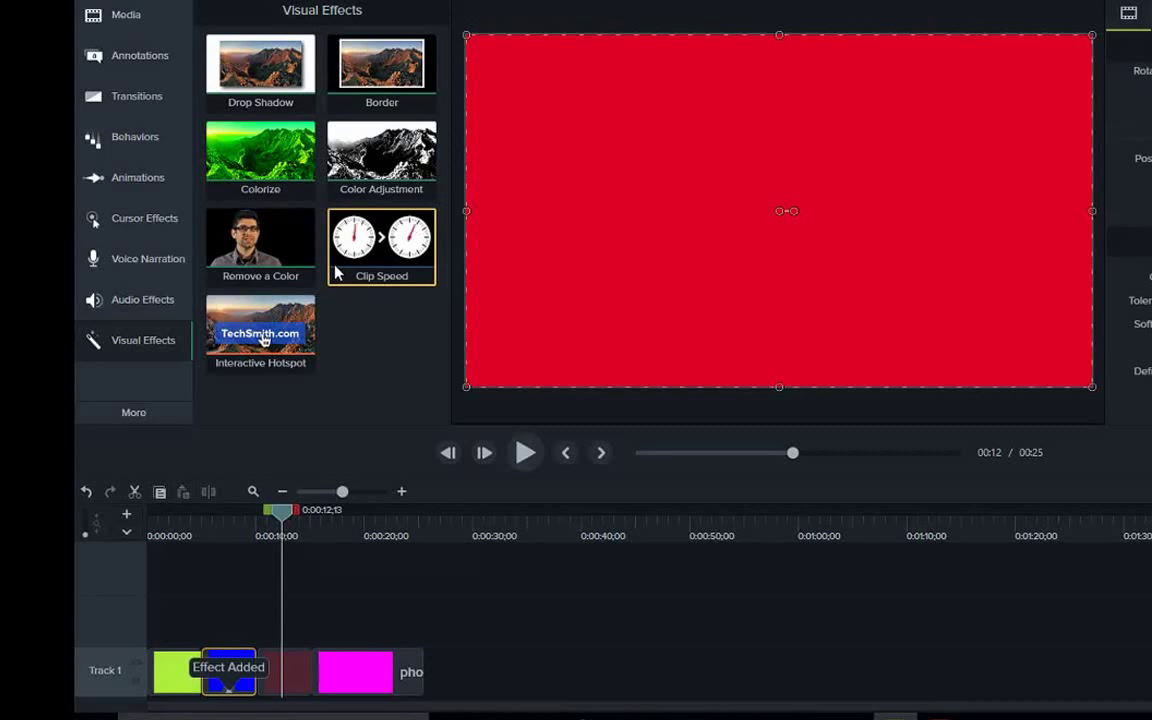
pyautogui.click(86, 490)
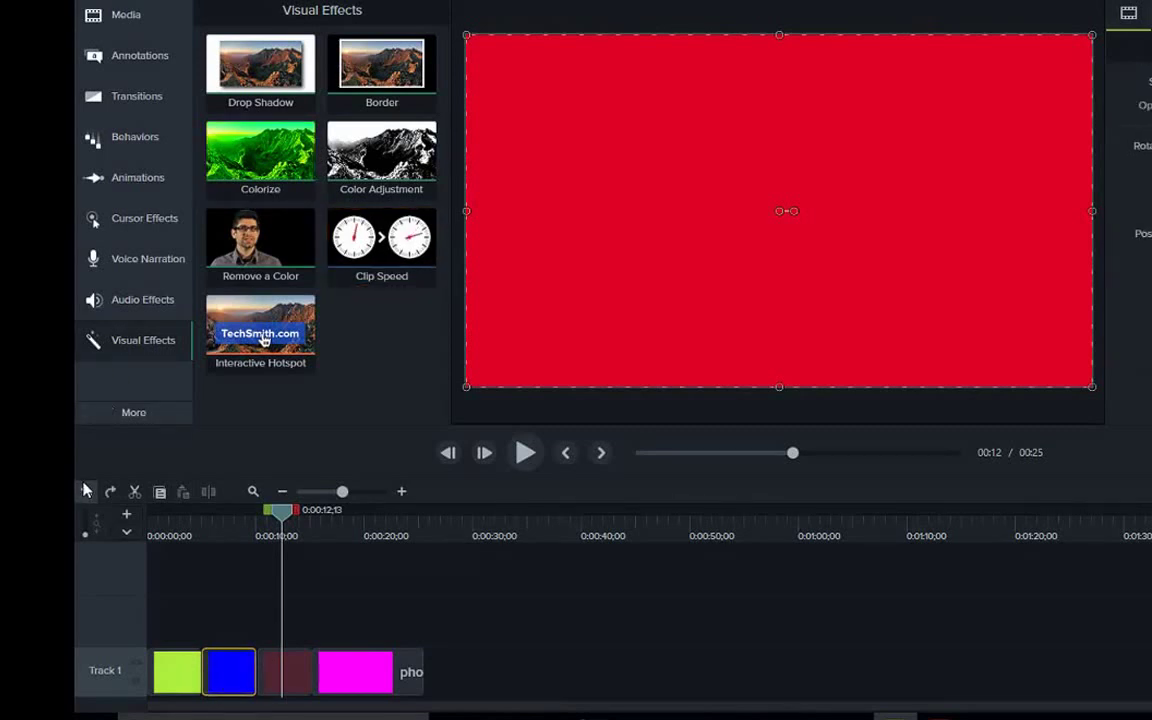
# - Apply the Remove a Color effect to the red clip on Track 1 and set its tolerance to 89%
pyautogui.click(290, 672)
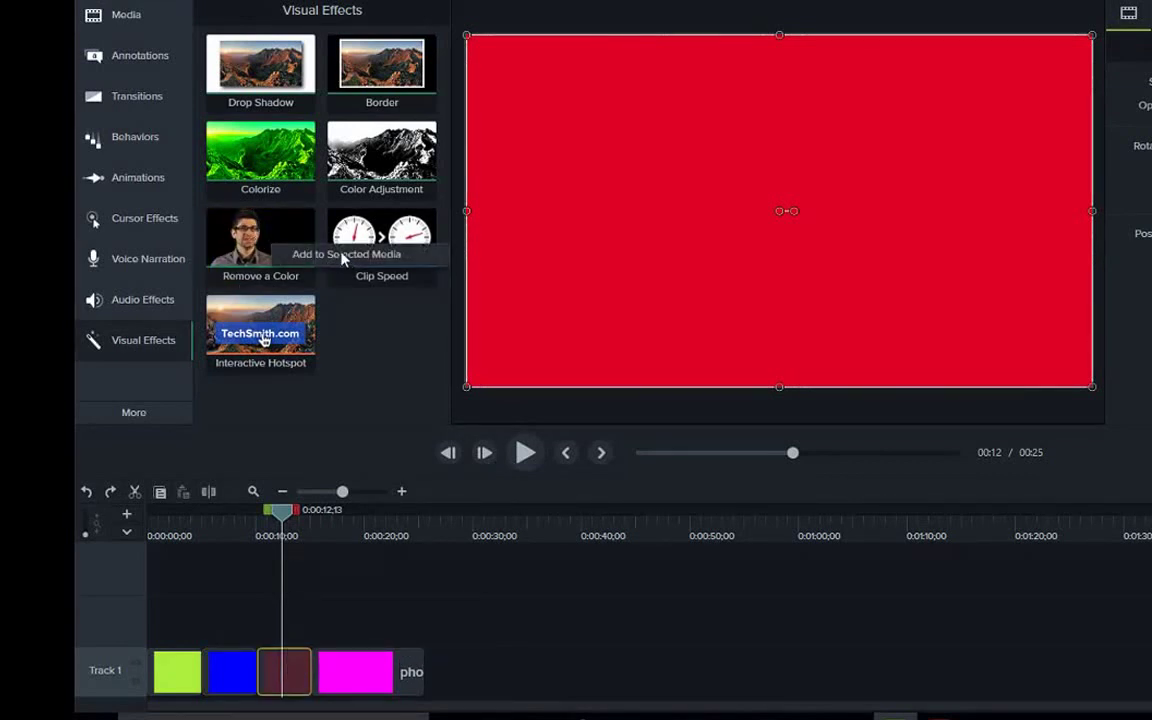
pyautogui.click(342, 258)
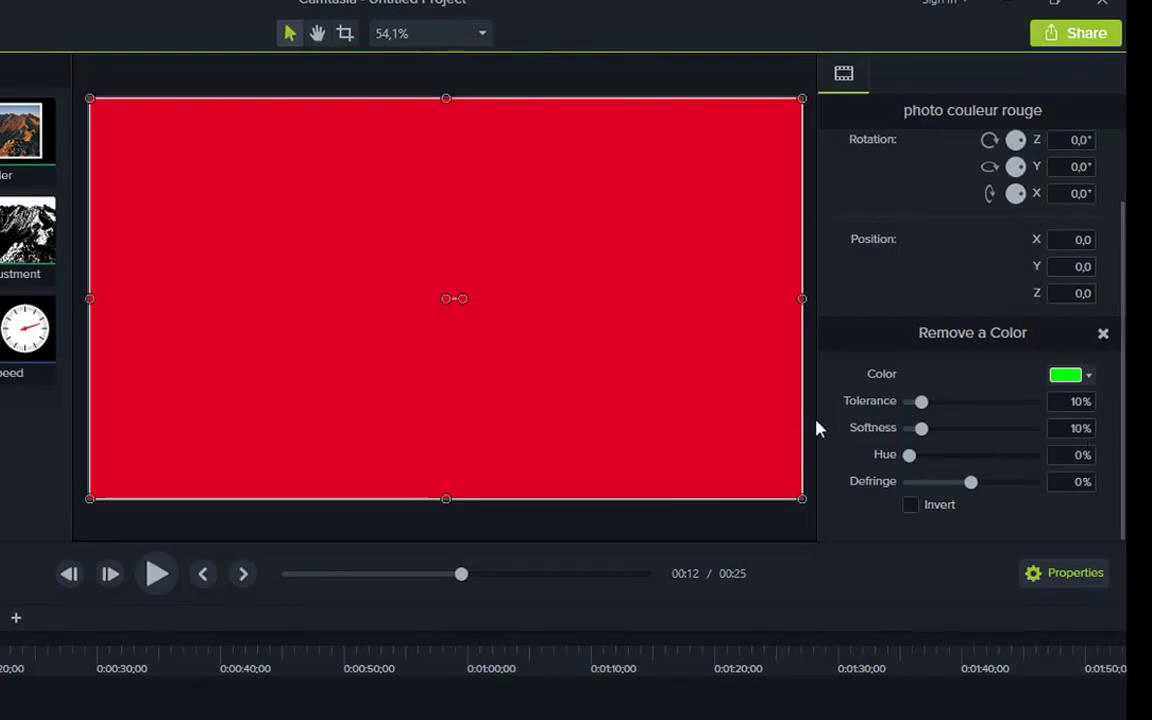
pyautogui.click(966, 404)
pyautogui.click(1021, 404)
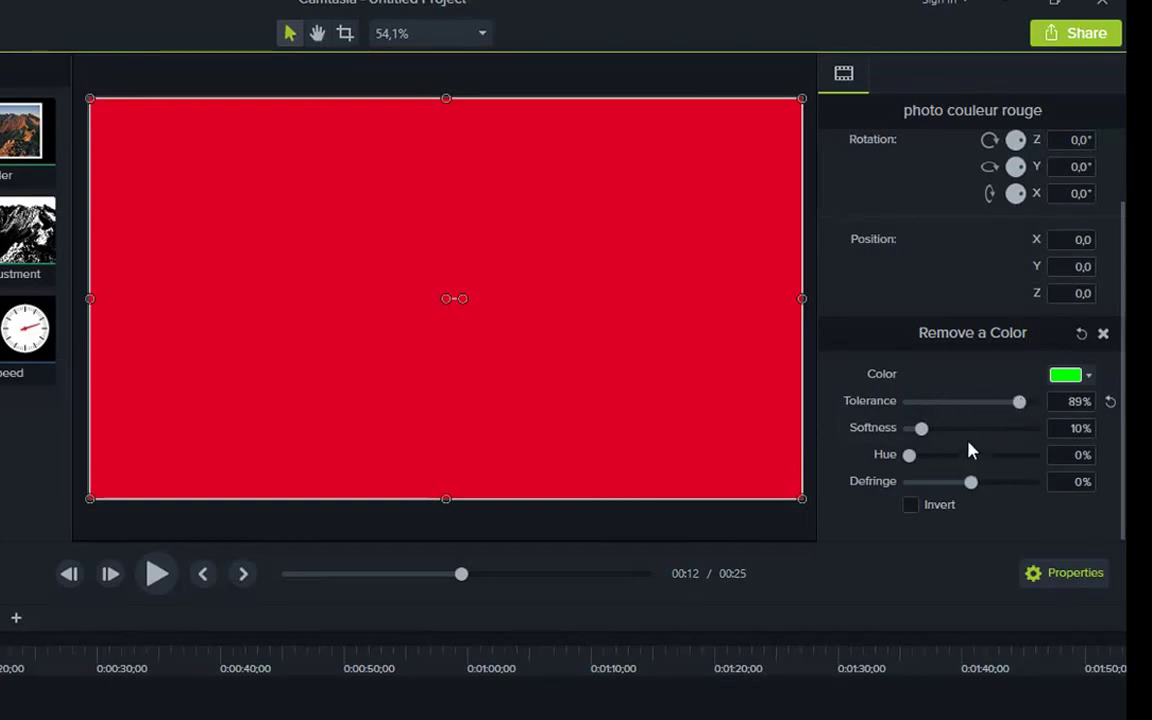
# - Set the softness of the red clip's Remove a Color effect to 63% and its hue to 94%
pyautogui.click(988, 434)
pyautogui.click(979, 456)
pyautogui.click(1002, 457)
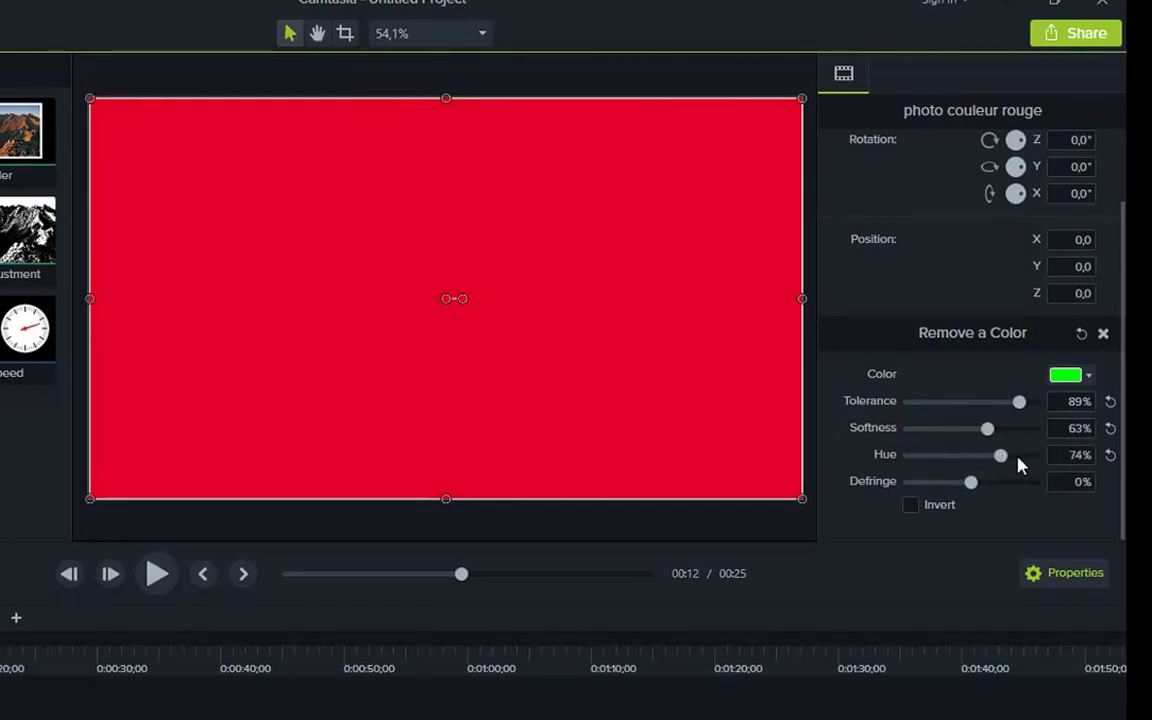
pyautogui.click(1025, 457)
# - Choose dark green as the color removed from the red clip, try a tolerance of 28% and raise it to 92%
pyautogui.click(1089, 375)
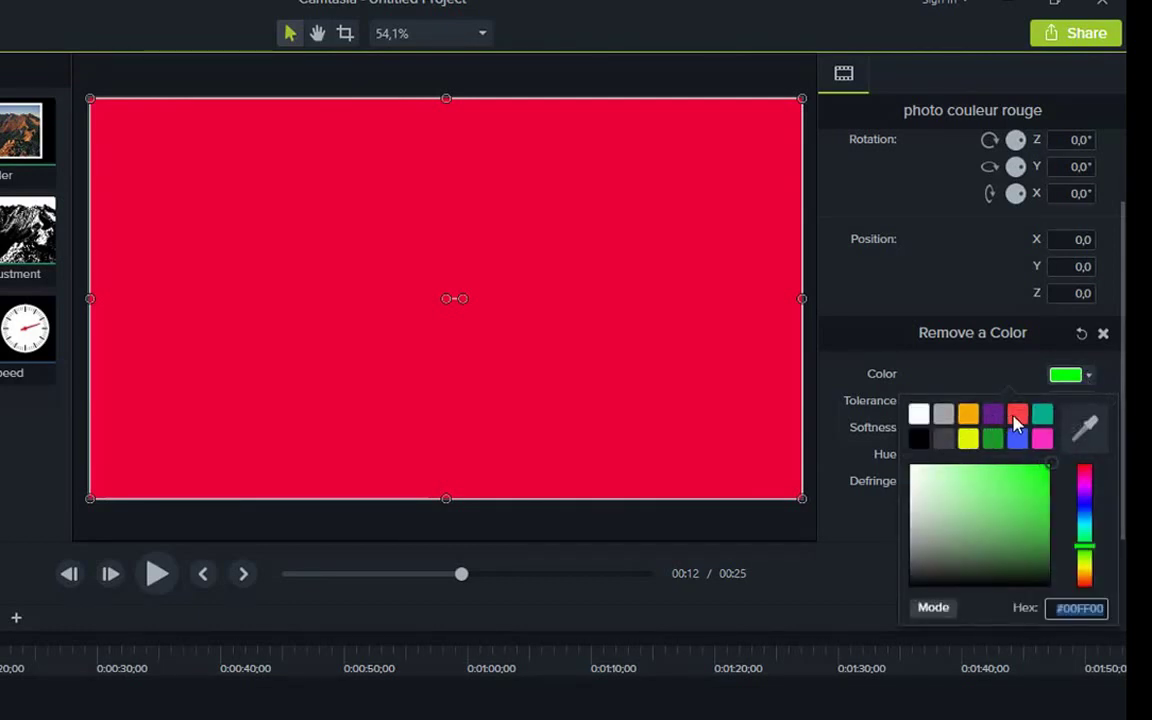
pyautogui.click(994, 441)
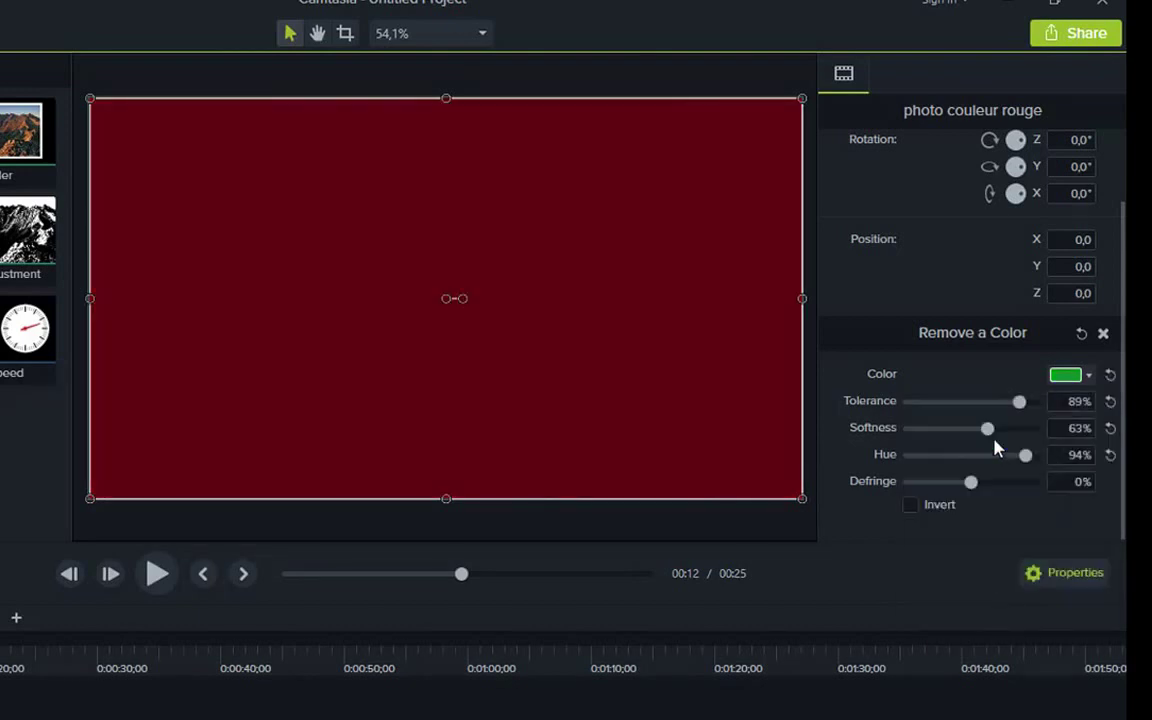
pyautogui.click(946, 402)
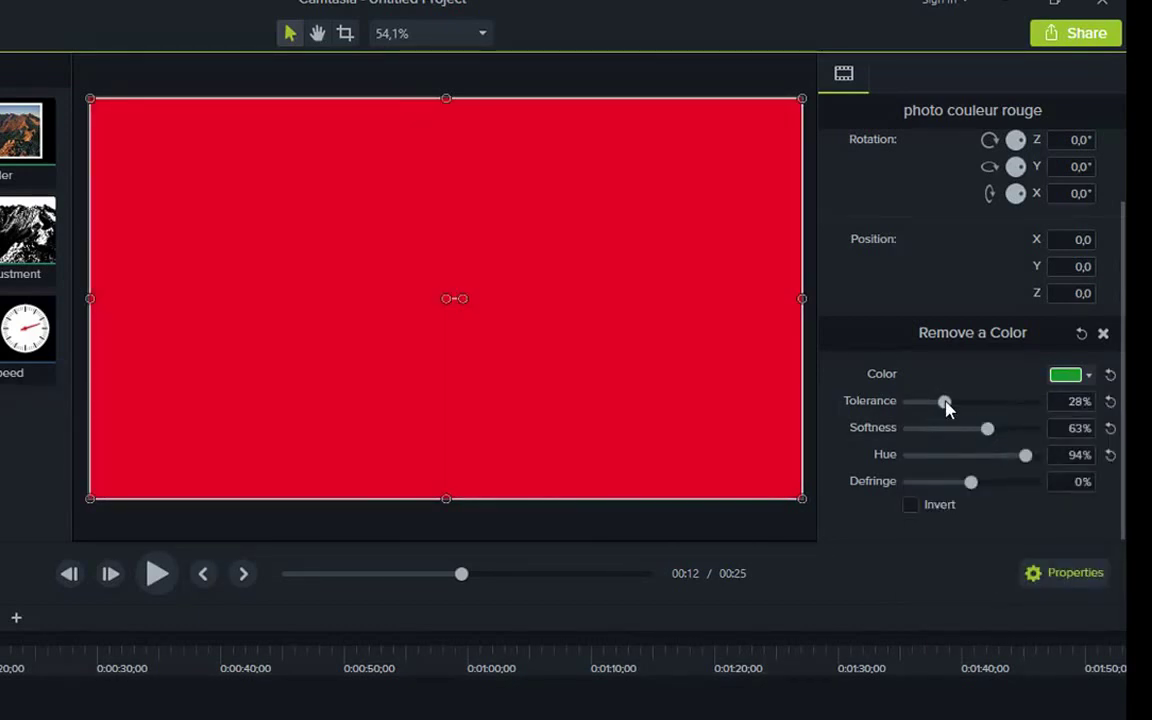
pyautogui.click(1003, 402)
pyautogui.click(1022, 403)
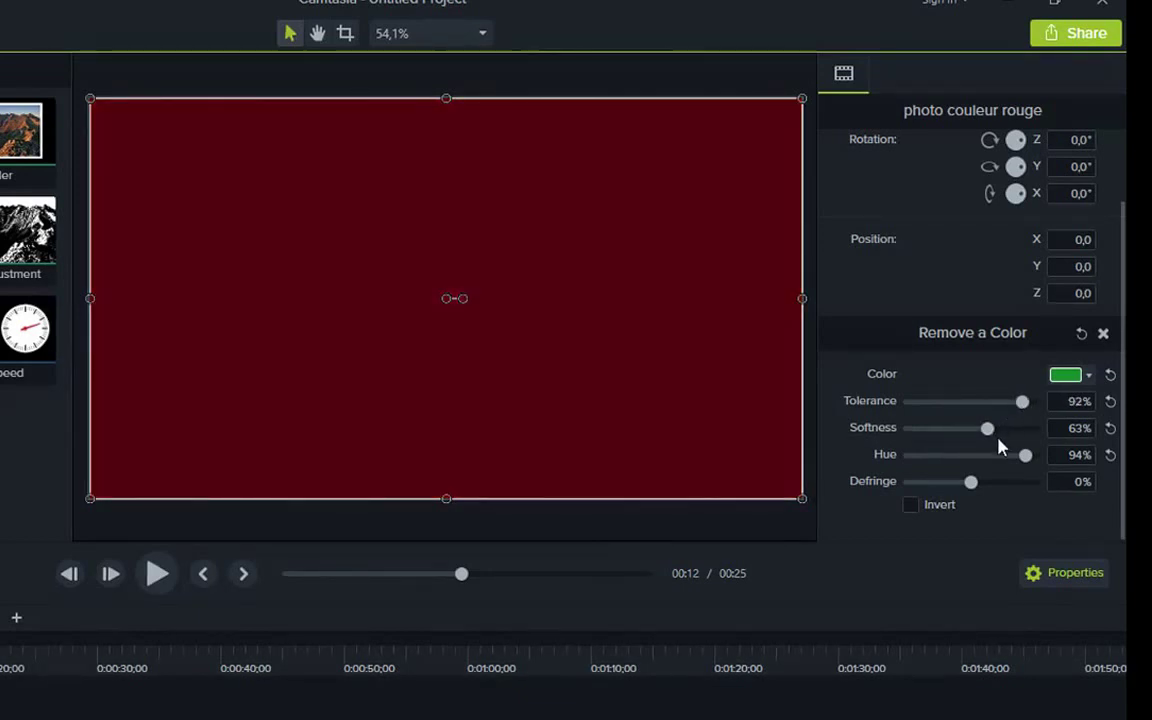
# - Adjust the red clip's Remove a Color effect to white, with 100% tolerance, 88% softness and 22% hue
pyautogui.click(1005, 430)
pyautogui.click(1018, 429)
pyautogui.click(1003, 457)
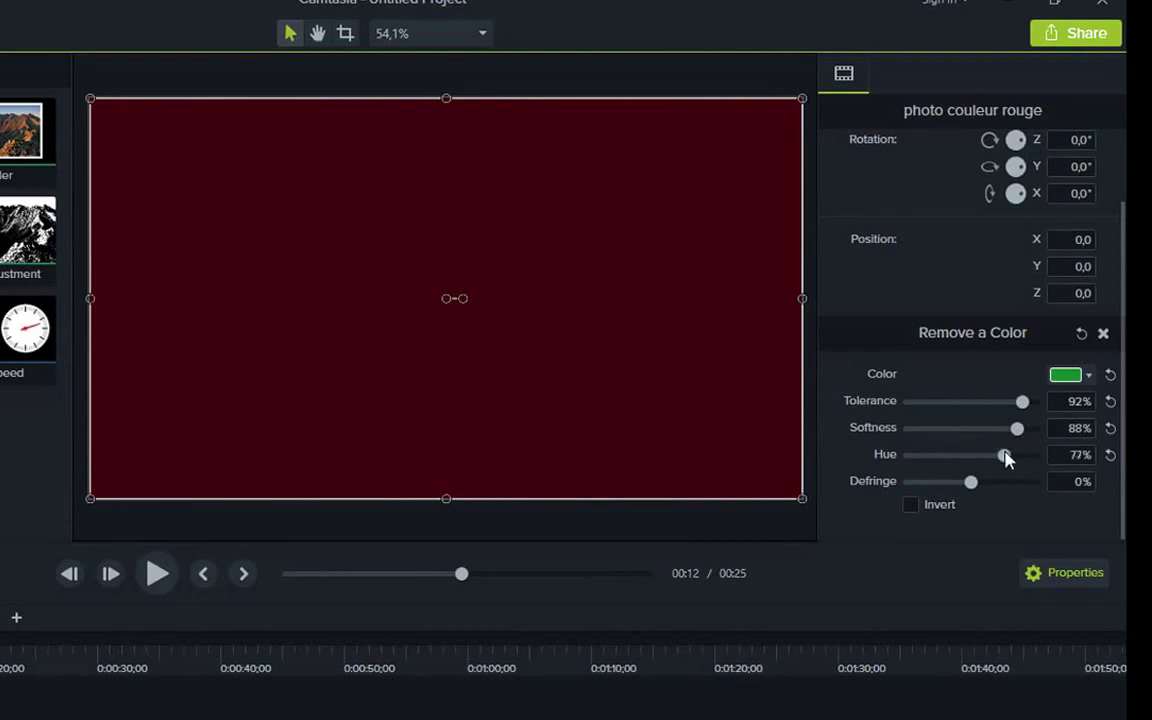
pyautogui.click(980, 457)
pyautogui.click(953, 457)
pyautogui.click(931, 457)
pyautogui.click(967, 457)
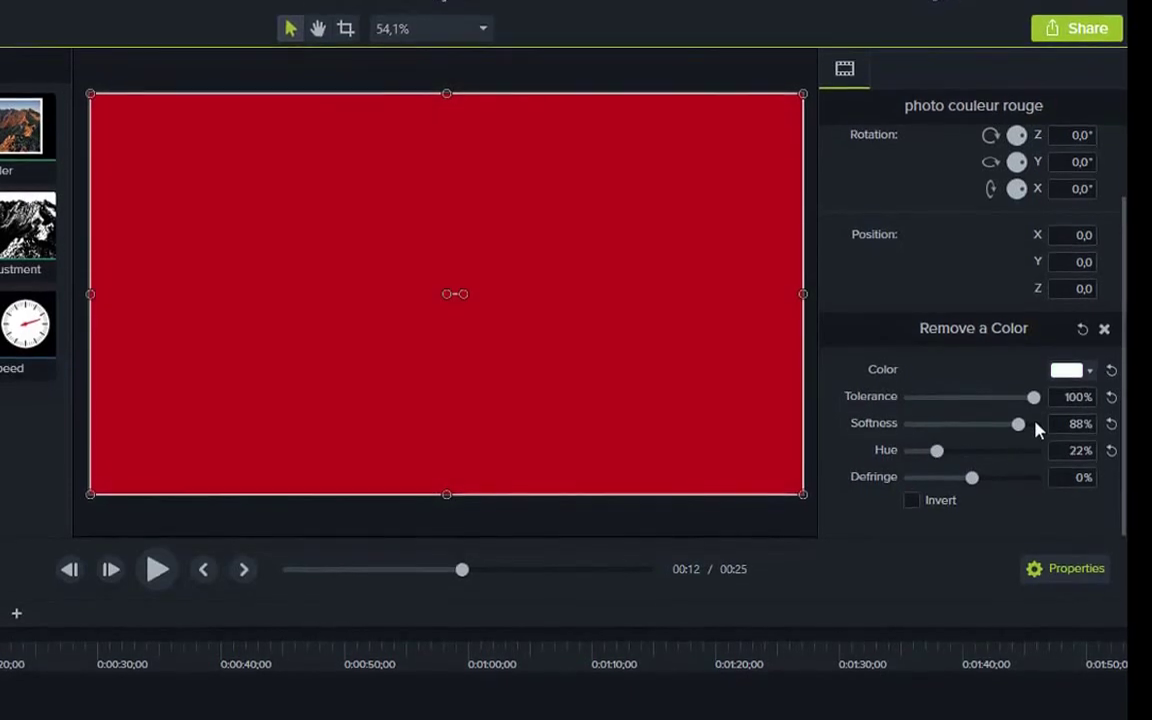
# - Raise the Remove a Color softness to 100% and change the removed color to yellow
pyautogui.click(1036, 427)
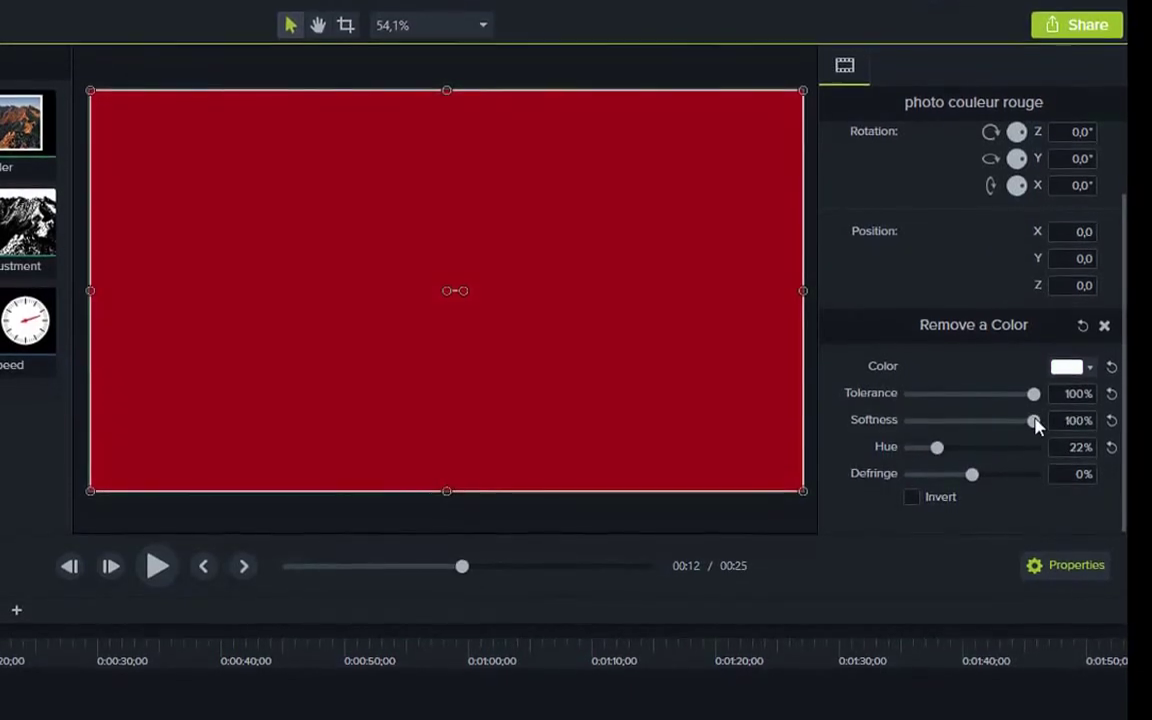
pyautogui.click(1093, 364)
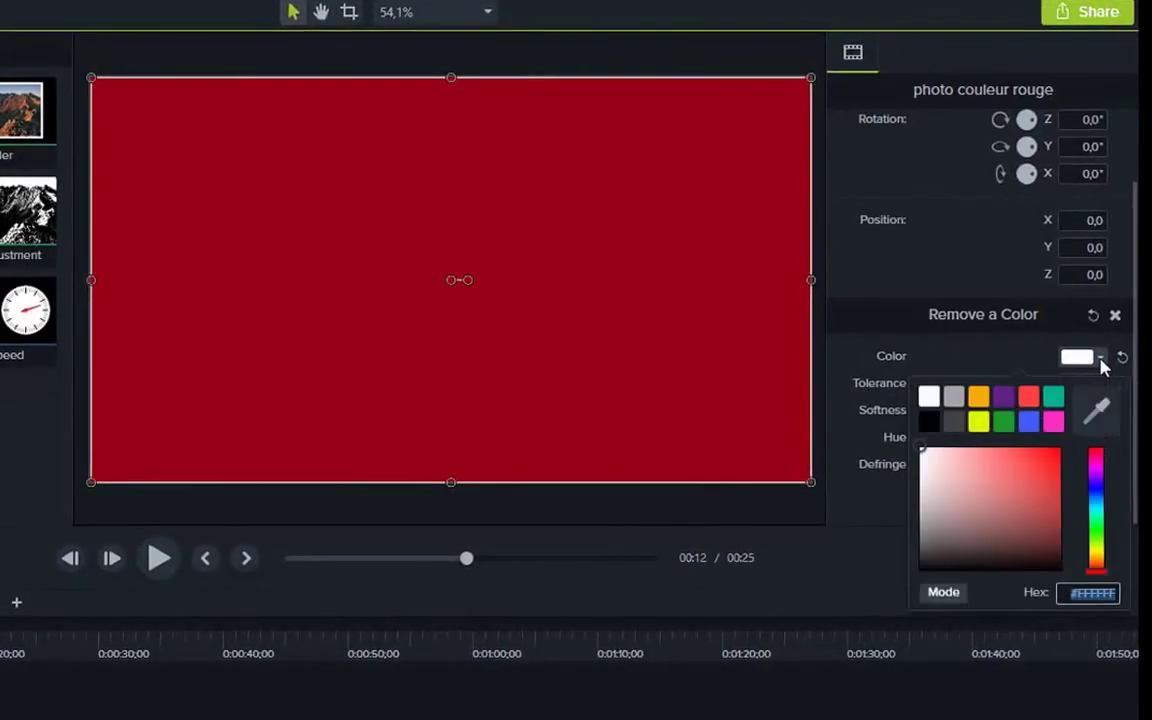
pyautogui.click(990, 421)
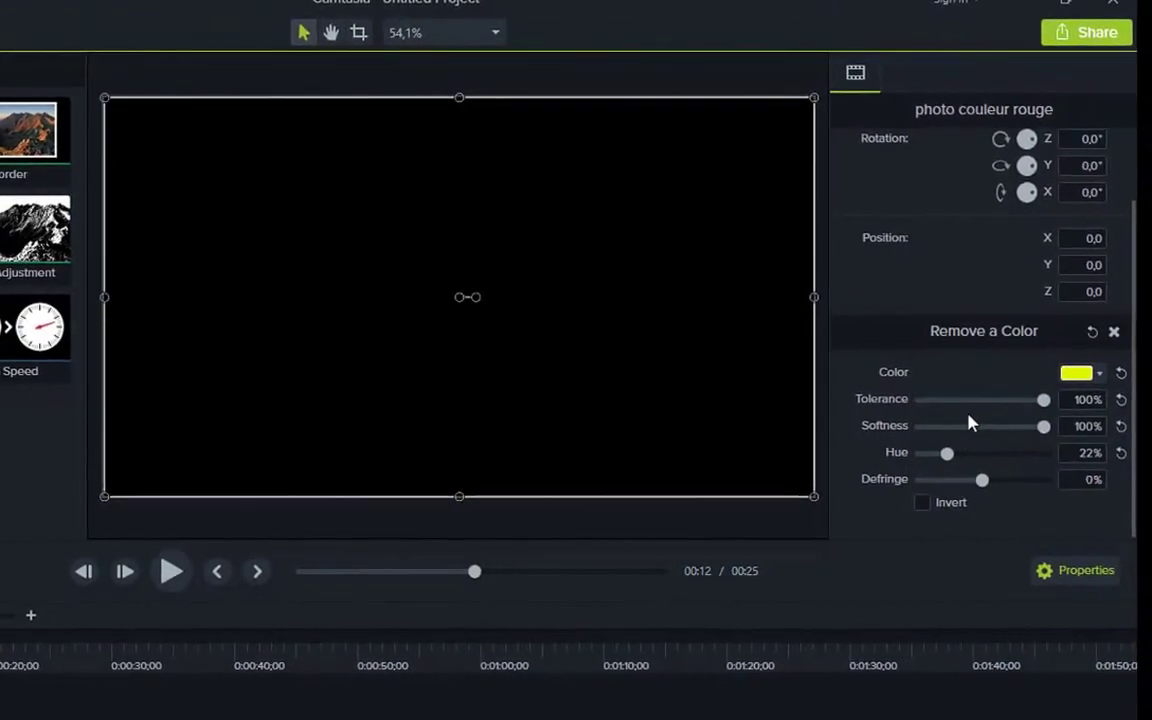
# - Lower the Remove a Color softness to 38% and try tolerances of 30% and 45% before raising the tolerance further
pyautogui.click(962, 426)
pyautogui.click(954, 400)
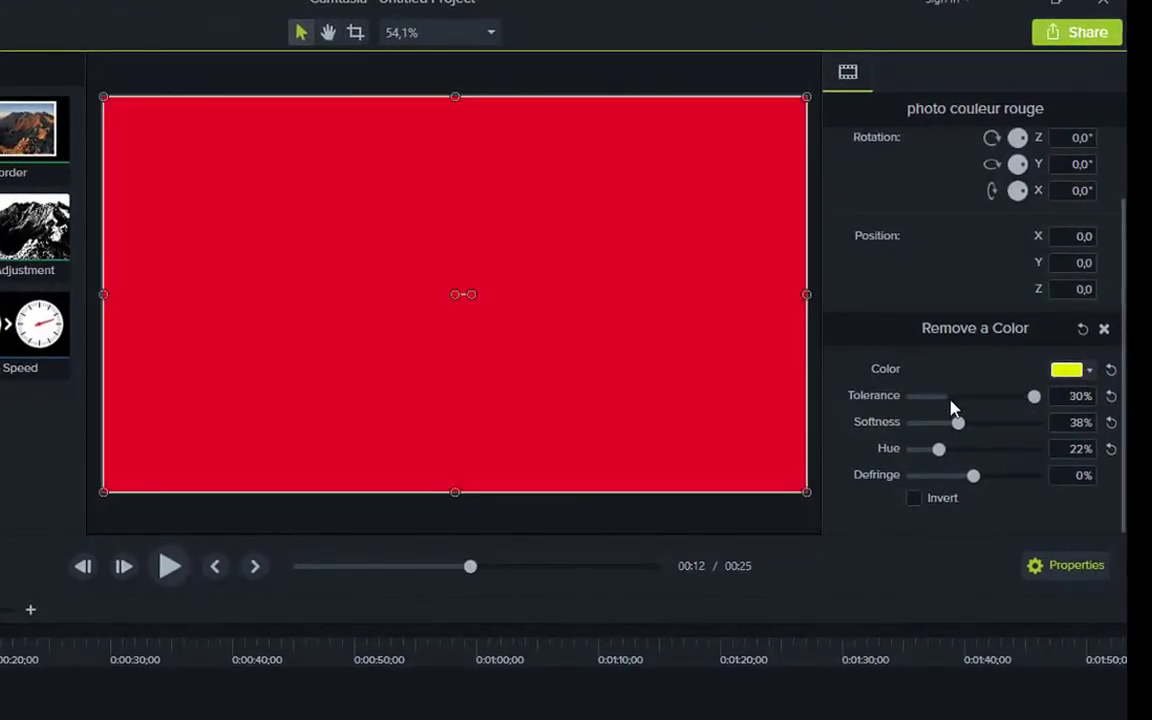
pyautogui.click(968, 401)
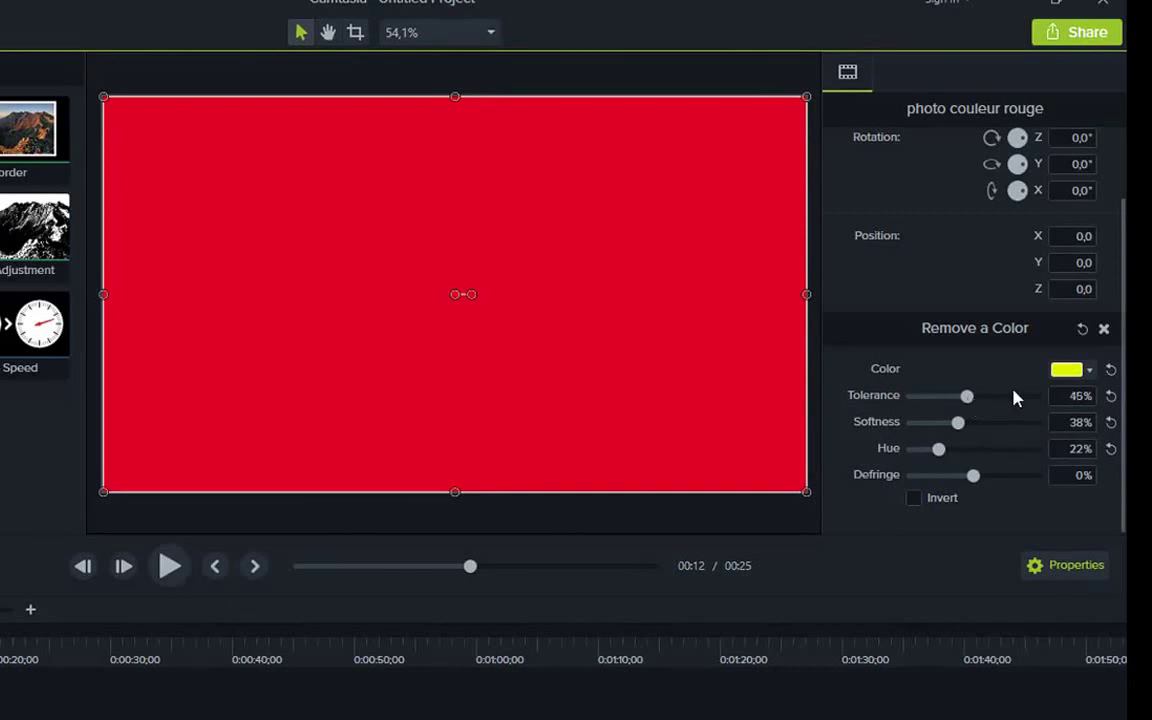
pyautogui.click(1015, 398)
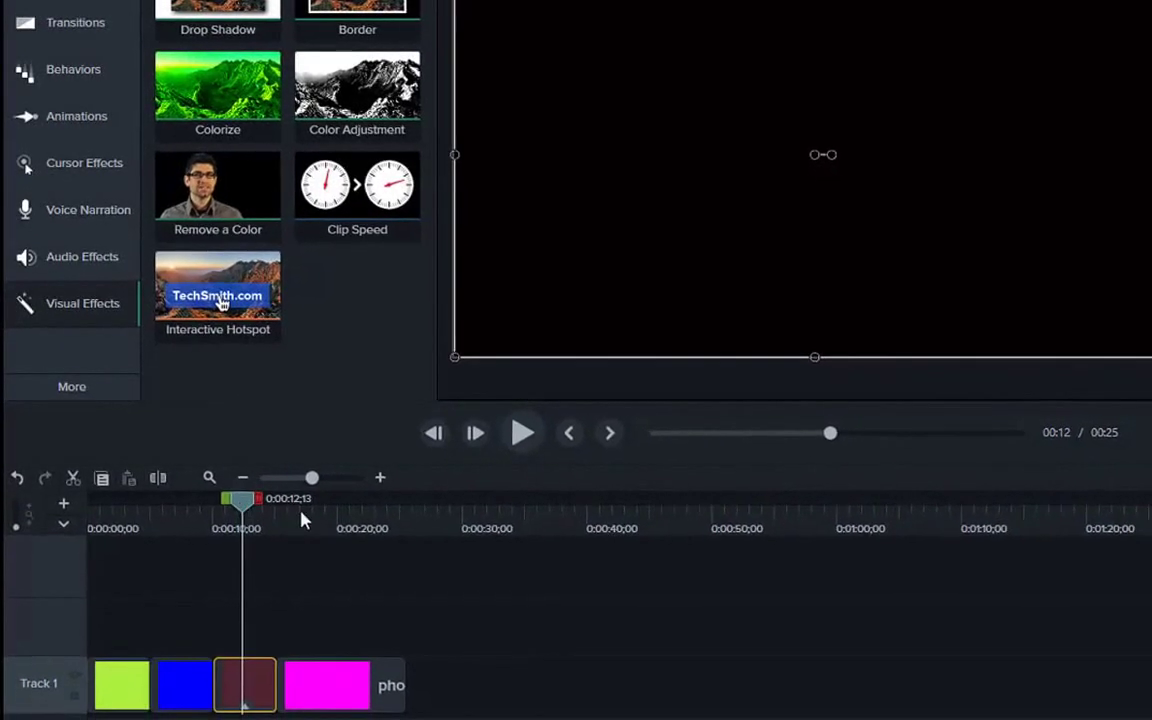
# - Move the playhead to 0:00:19;05 and apply the Color Adjustment effect to the magenta clip
pyautogui.click(328, 530)
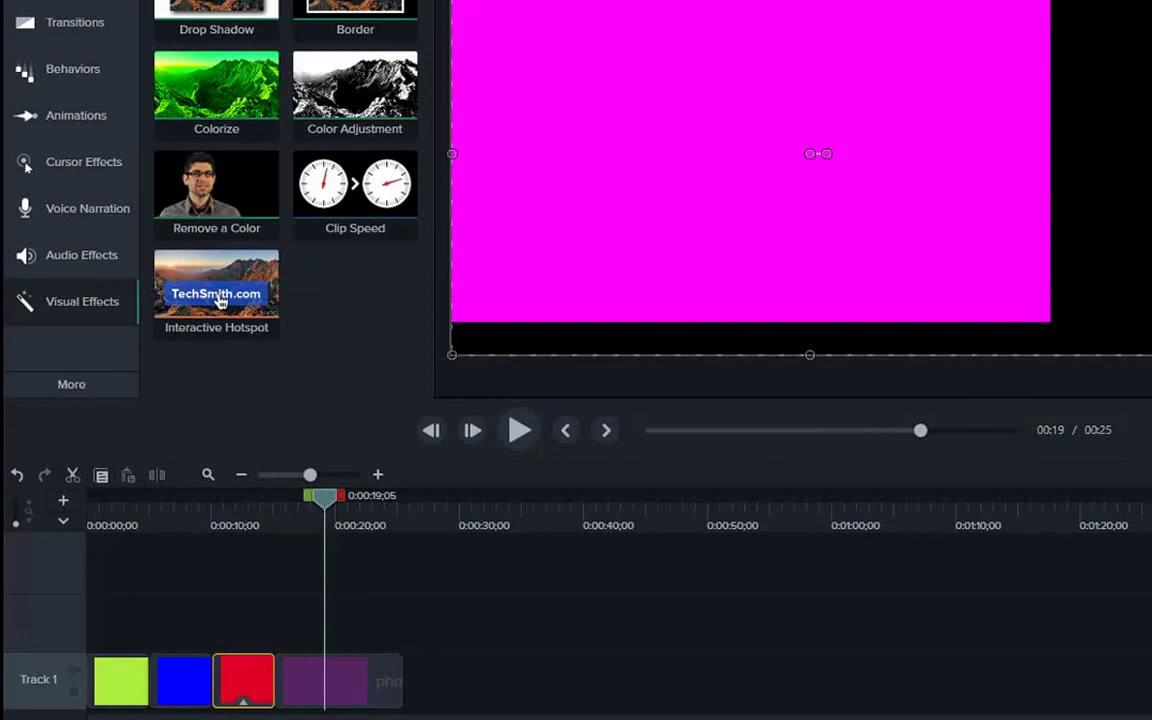
pyautogui.click(342, 692)
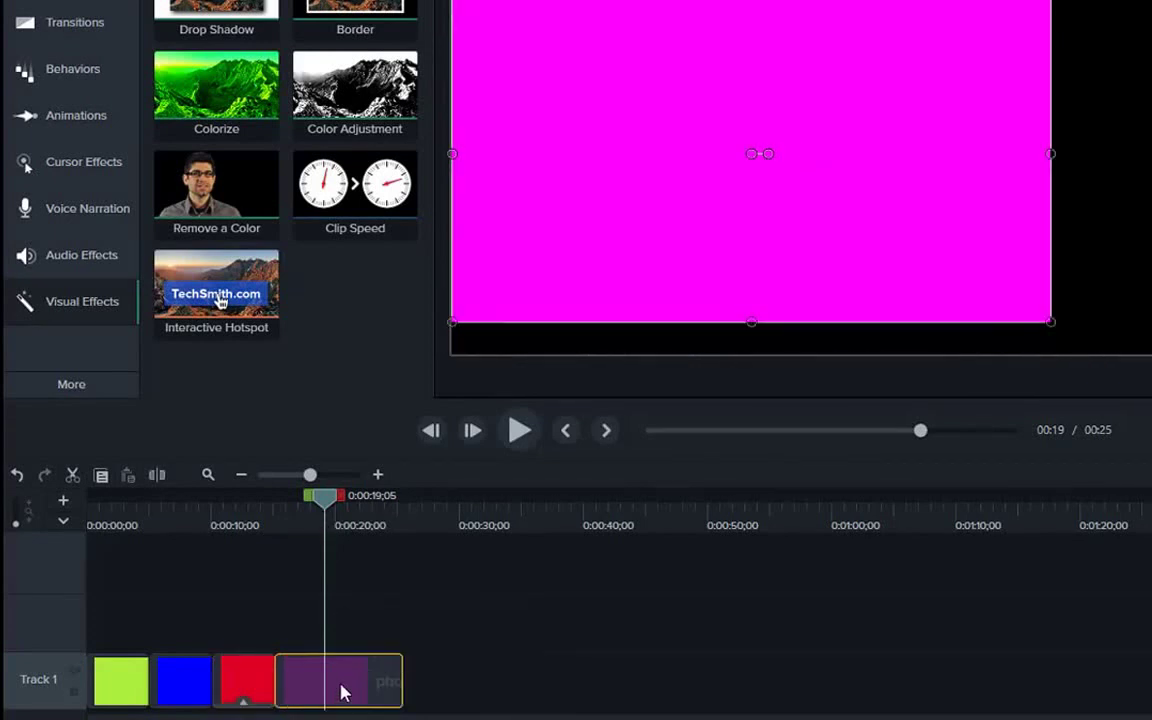
pyautogui.rightClick(373, 91)
pyautogui.click(428, 104)
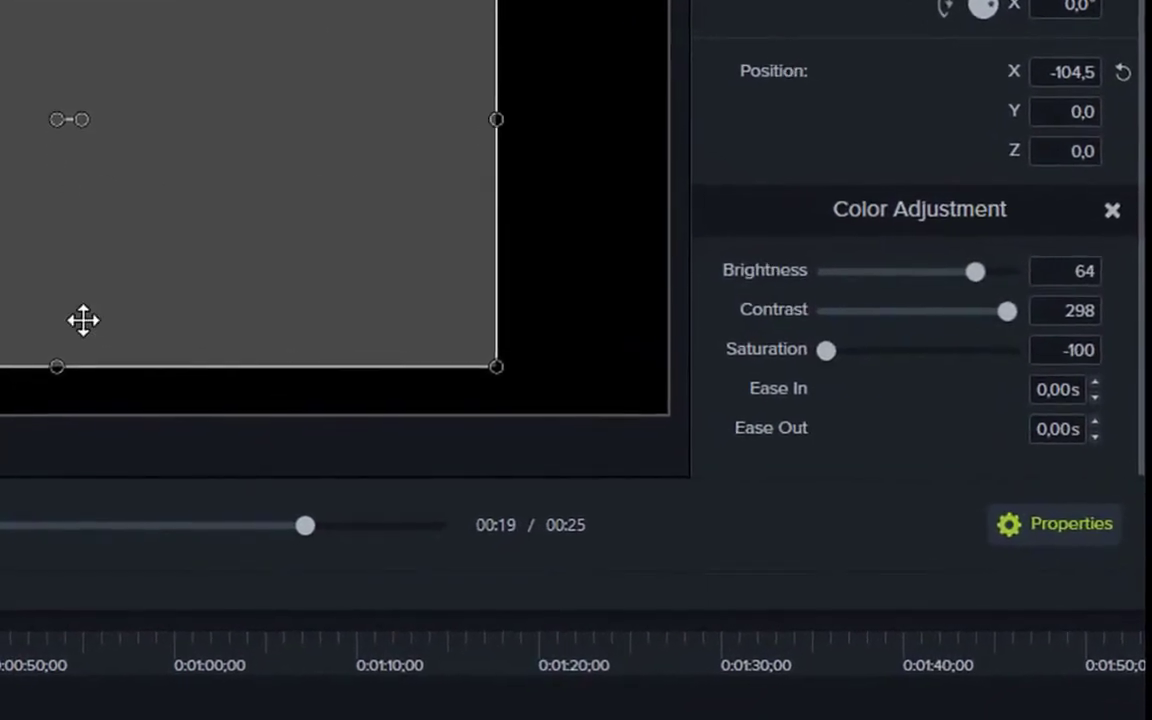
# - Set the magenta clip's Color Adjustment brightness to -65 and its contrast to 0
pyautogui.click(940, 255)
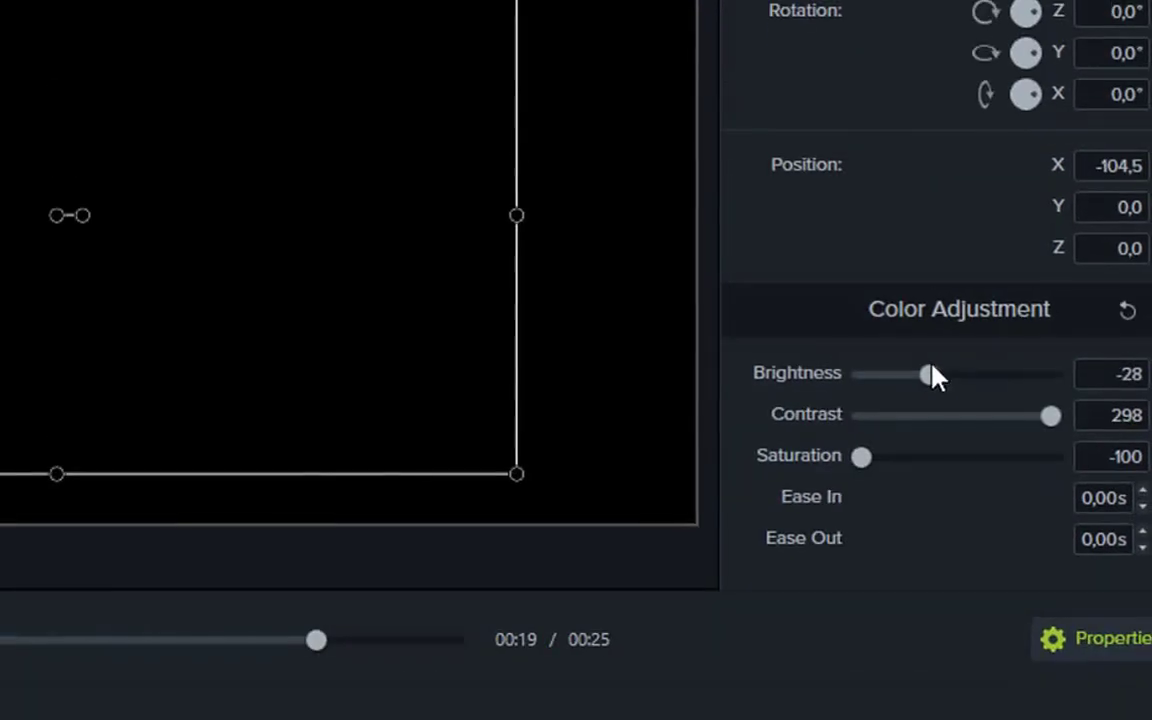
pyautogui.click(902, 260)
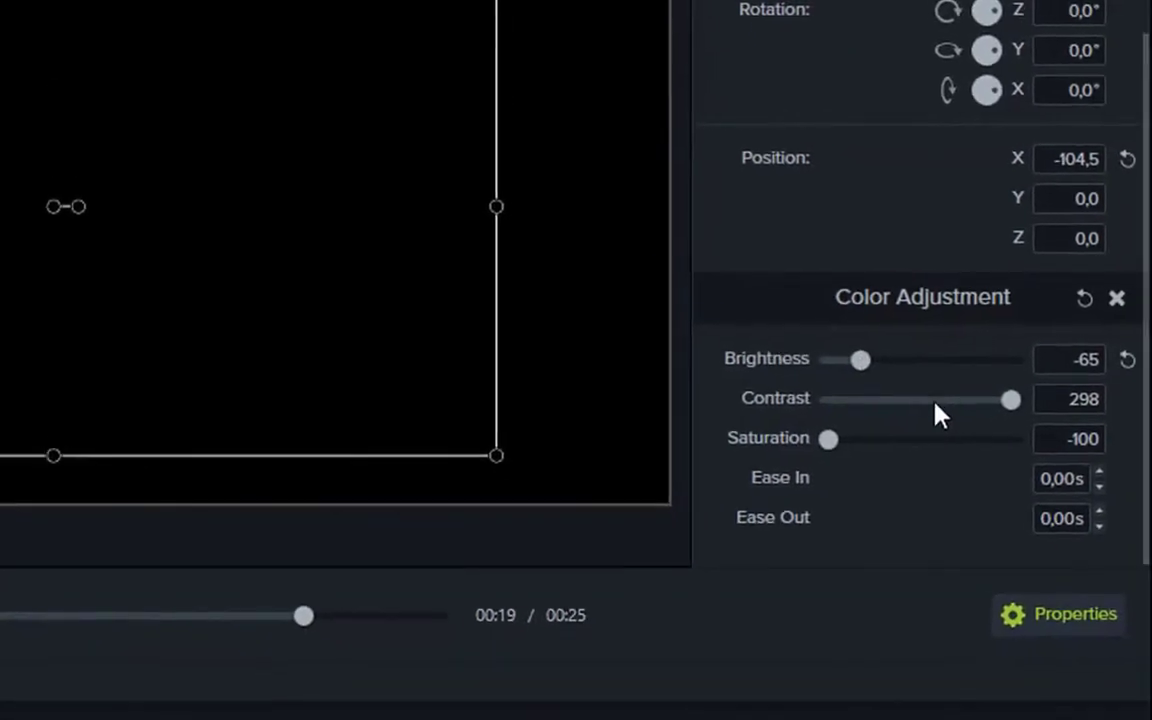
pyautogui.click(962, 410)
pyautogui.click(907, 410)
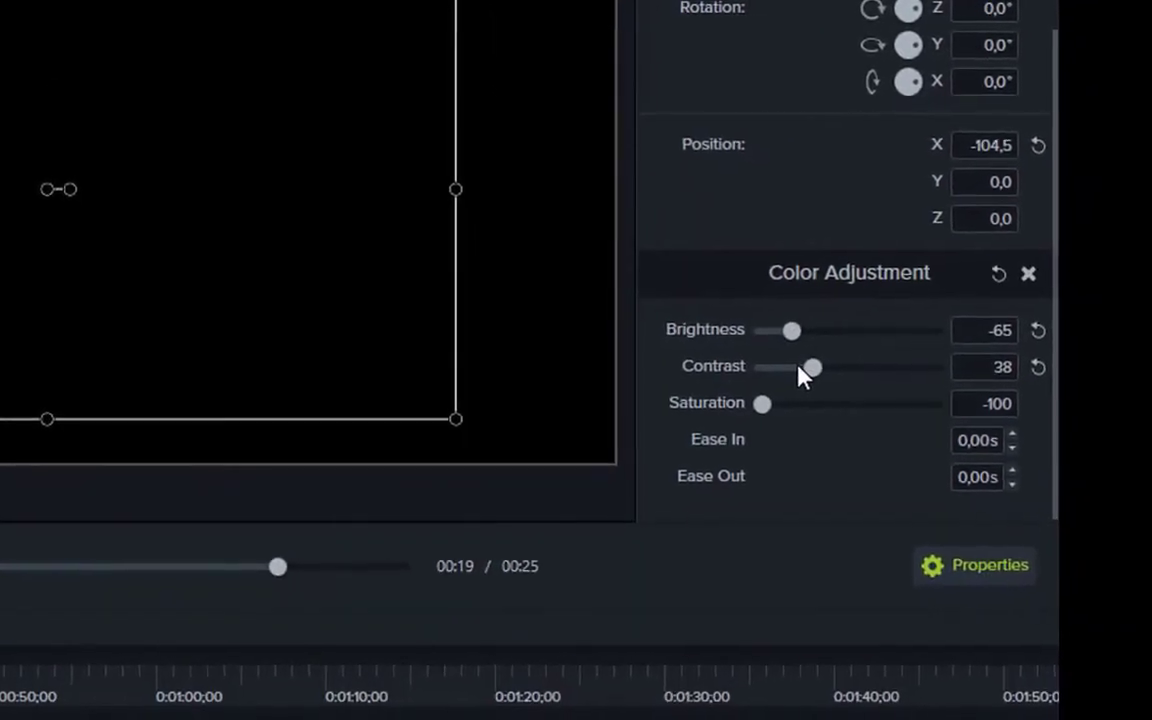
pyautogui.click(810, 379)
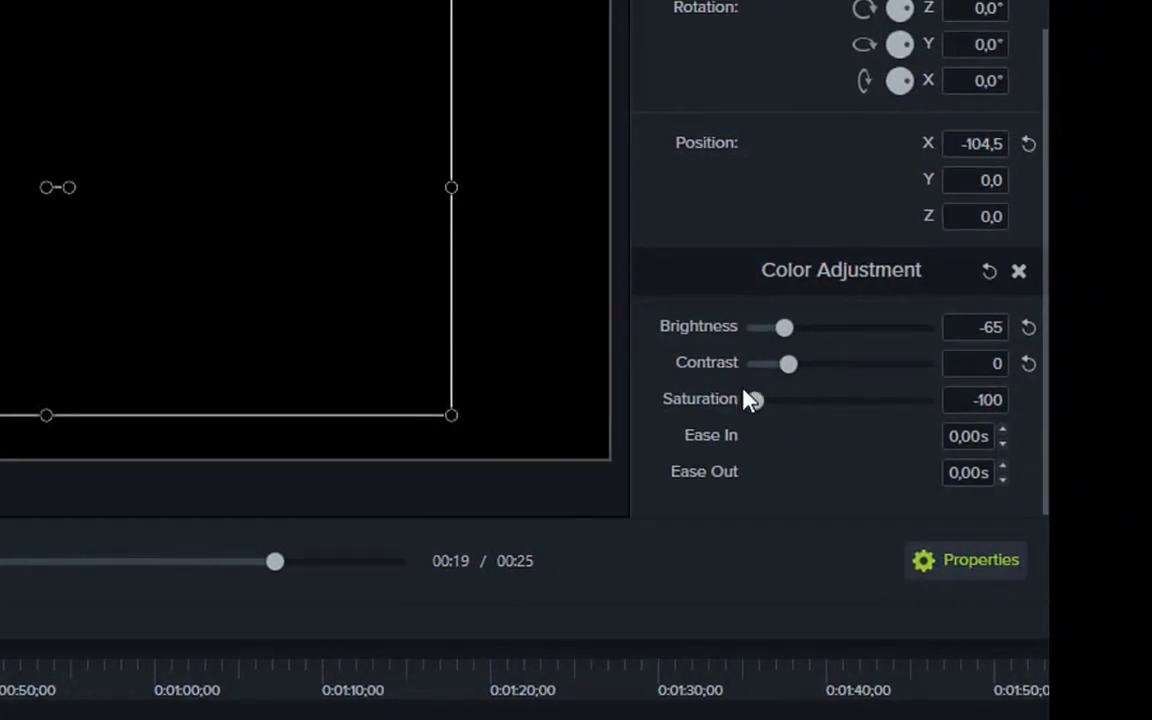
# - Raise the magenta clip's saturation to -42 and on to 32
pyautogui.click(810, 408)
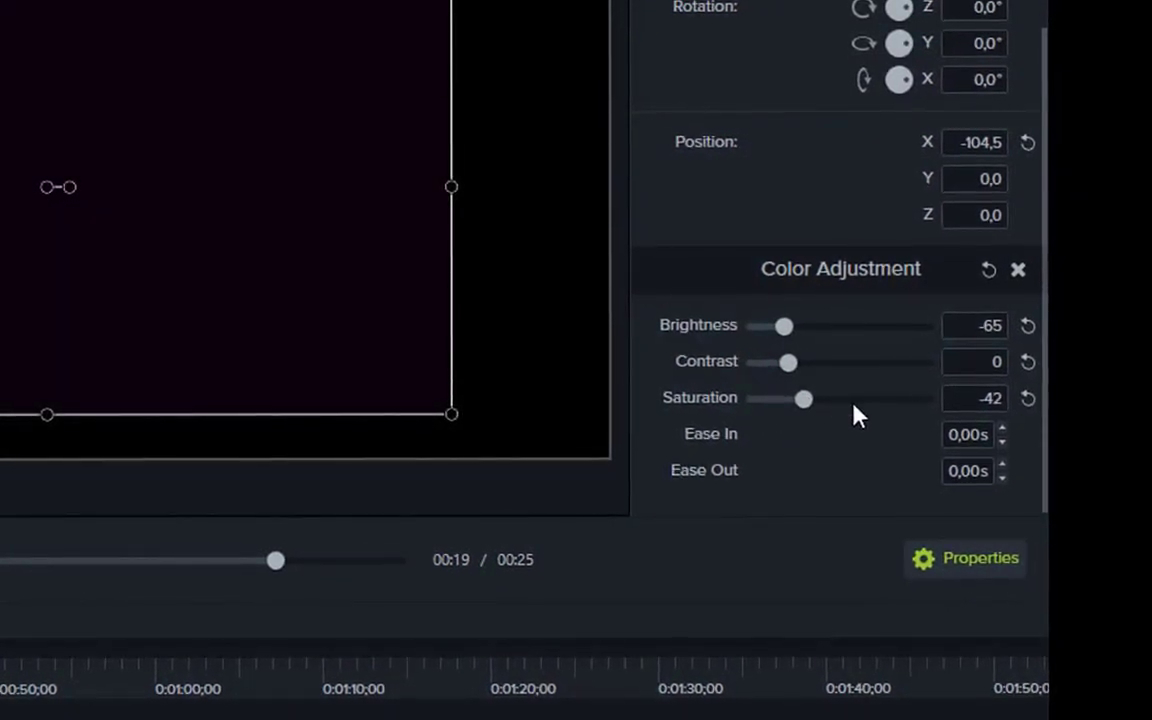
pyautogui.click(855, 410)
pyautogui.moveTo(855, 410)
pyautogui.mouseDown()
pyautogui.moveTo(903, 410)
pyautogui.moveTo(905, 399)
pyautogui.moveTo(849, 395)
pyautogui.moveTo(867, 396)
pyautogui.mouseUp()
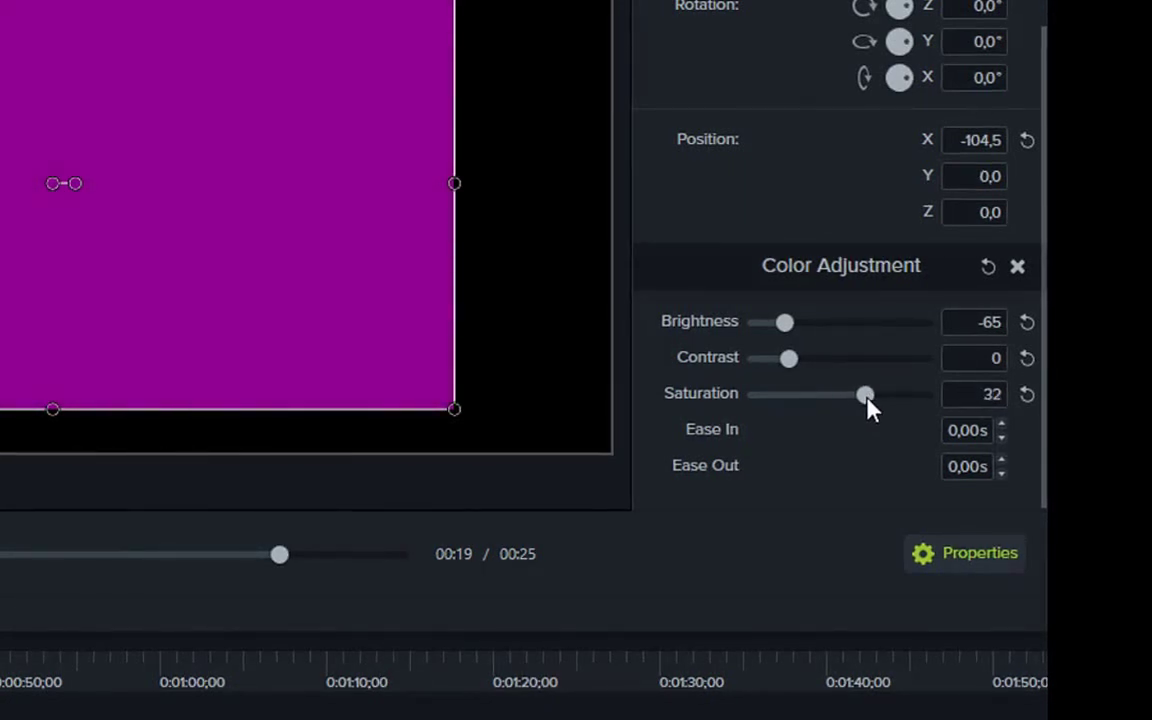
# - Set the magenta clip's contrast to 103 and brightness to 32, finishing with a higher contrast and lower saturation
pyautogui.click(838, 362)
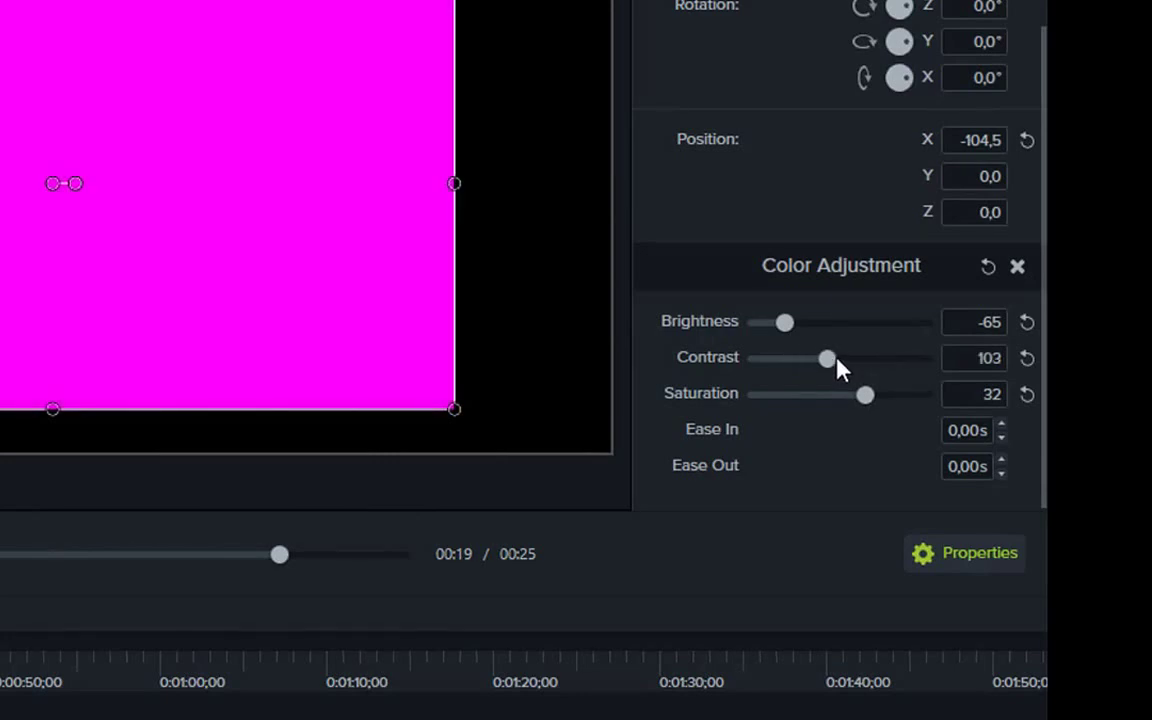
pyautogui.click(830, 323)
pyautogui.click(868, 323)
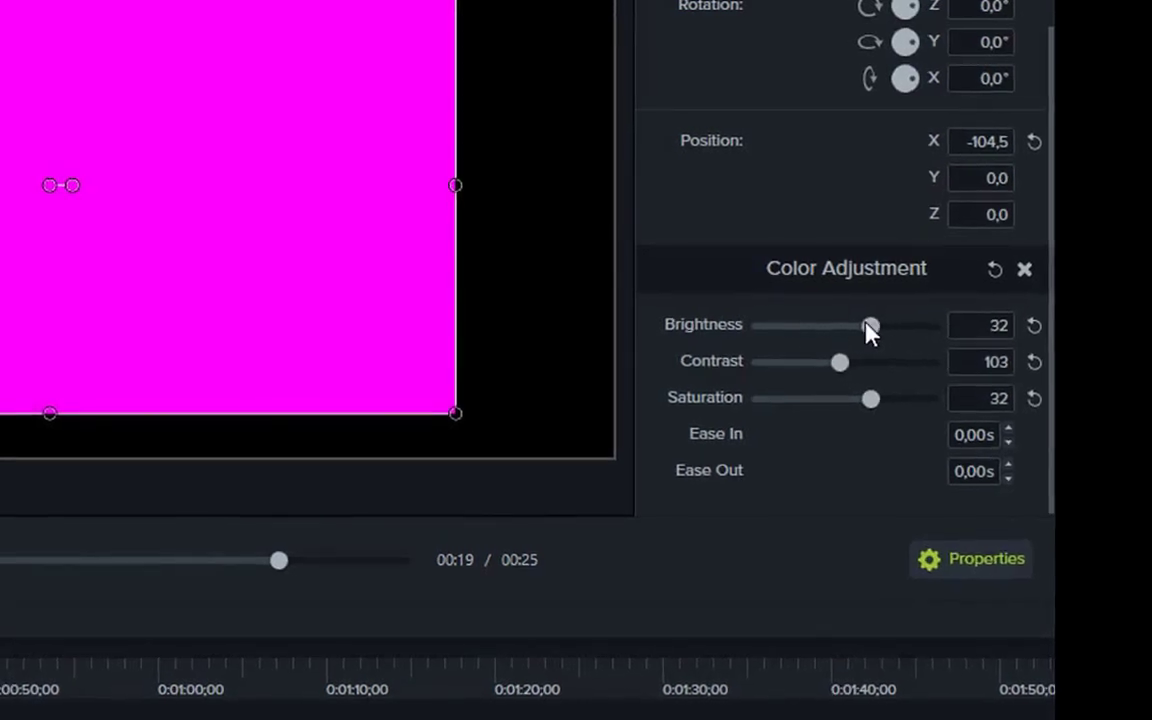
pyautogui.click(880, 358)
pyautogui.click(817, 395)
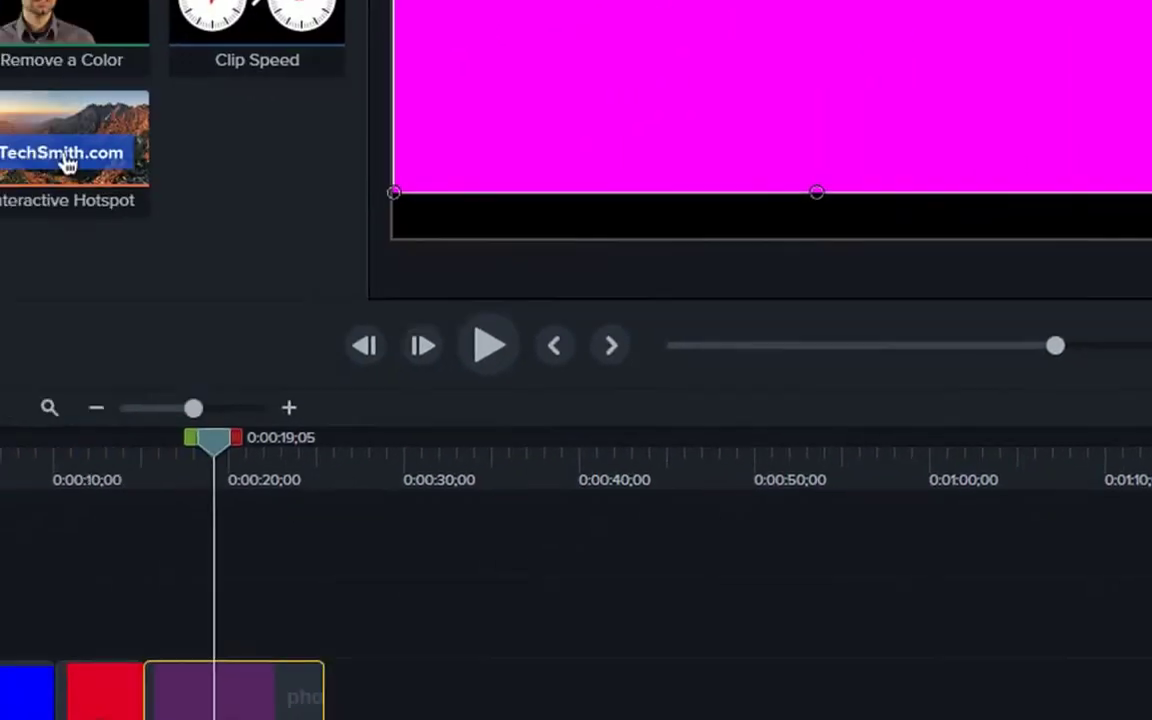
# - Remove all effects from the magenta clip and apply the Drop Shadow effect to it
pyautogui.rightClick(567, 585)
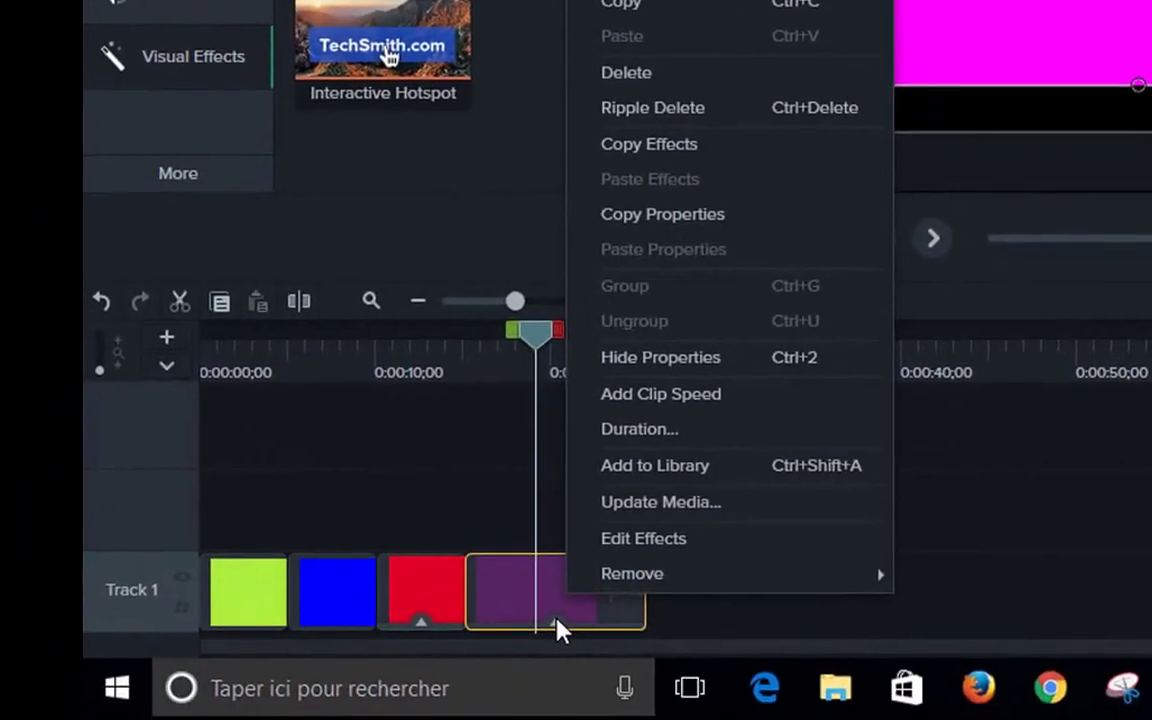
pyautogui.moveTo(630, 578)
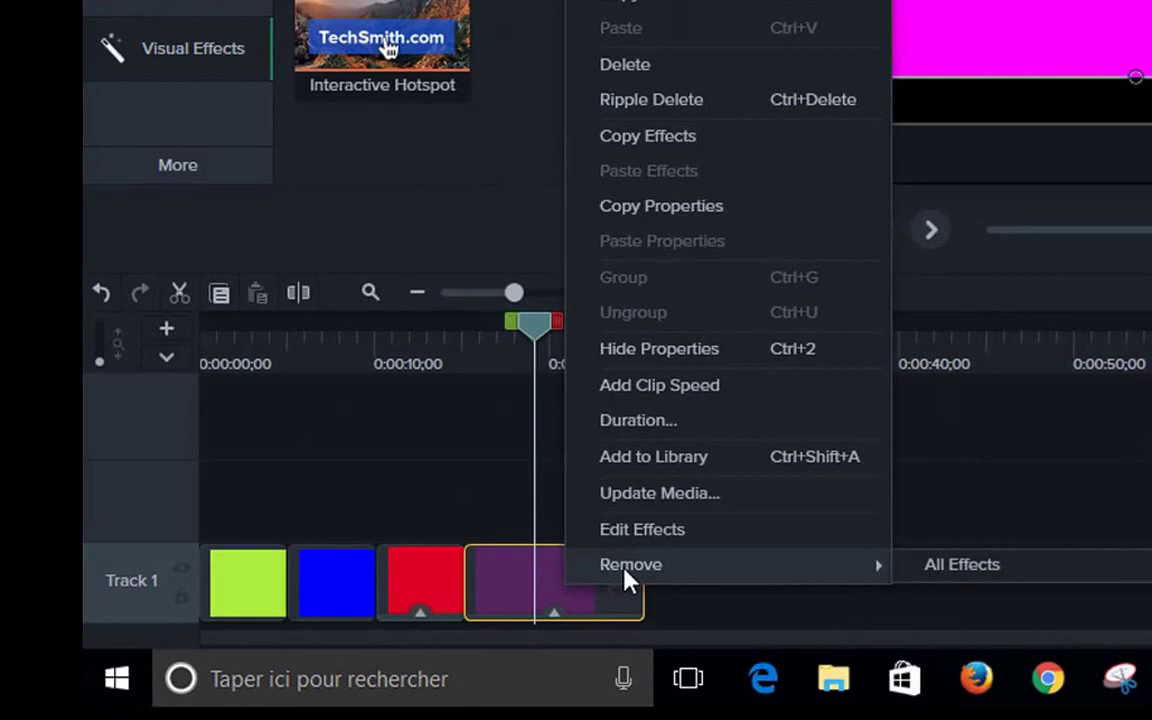
pyautogui.click(945, 563)
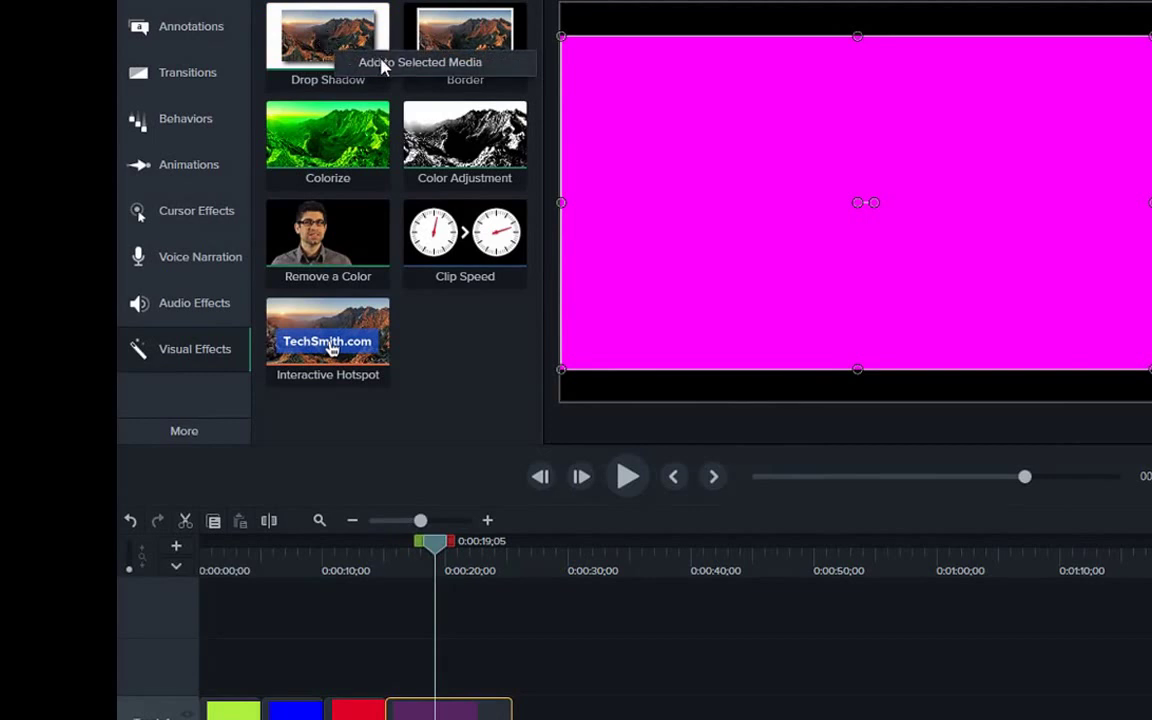
pyautogui.click(381, 63)
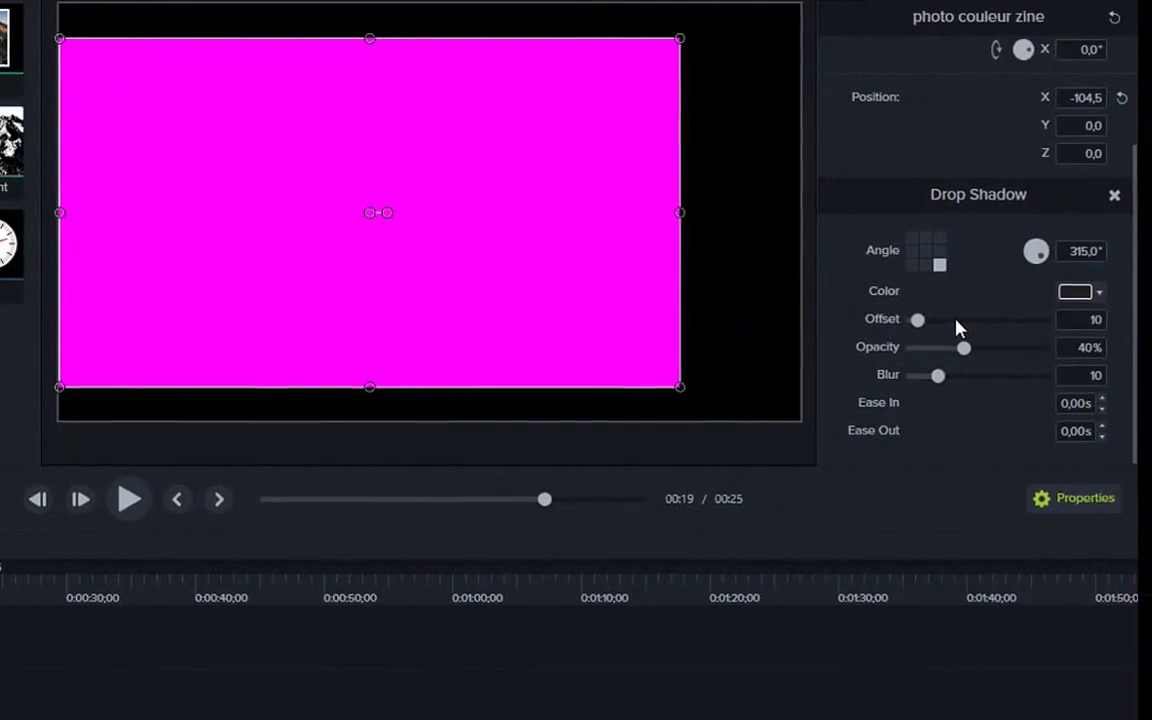
# - Set the magenta clip's Drop Shadow offset to 81 and try shadow angles of 45°, 225° and 270°
pyautogui.click(955, 321)
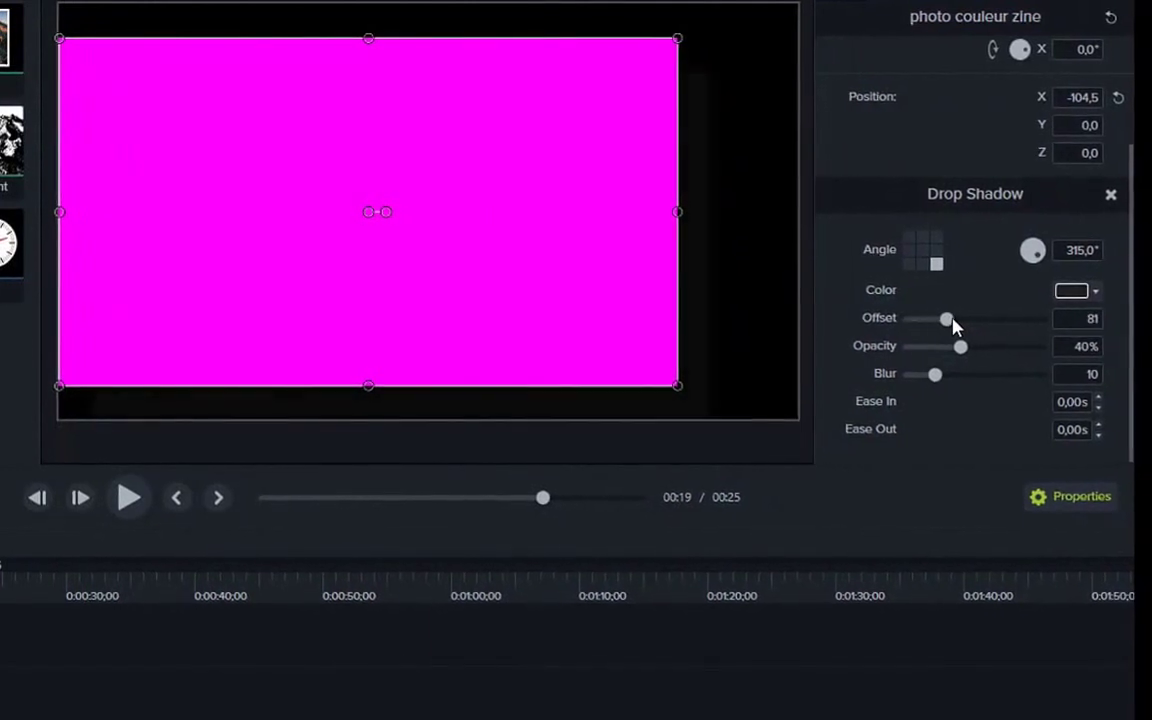
pyautogui.click(908, 266)
pyautogui.click(932, 262)
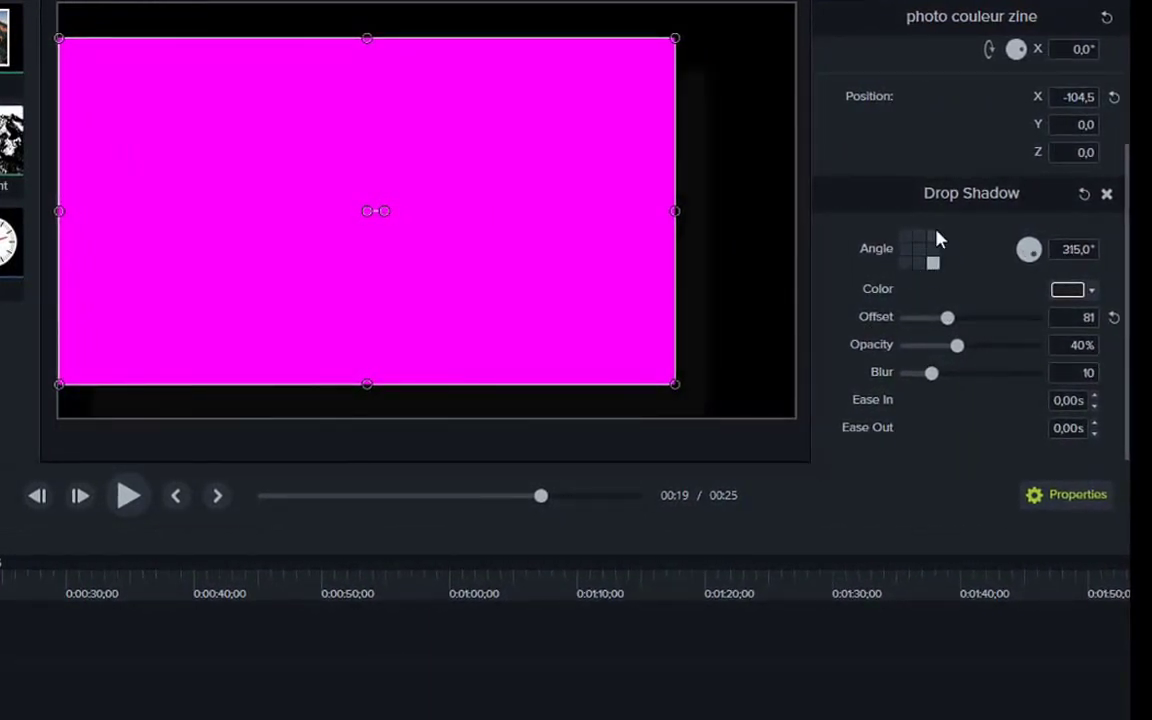
pyautogui.click(933, 236)
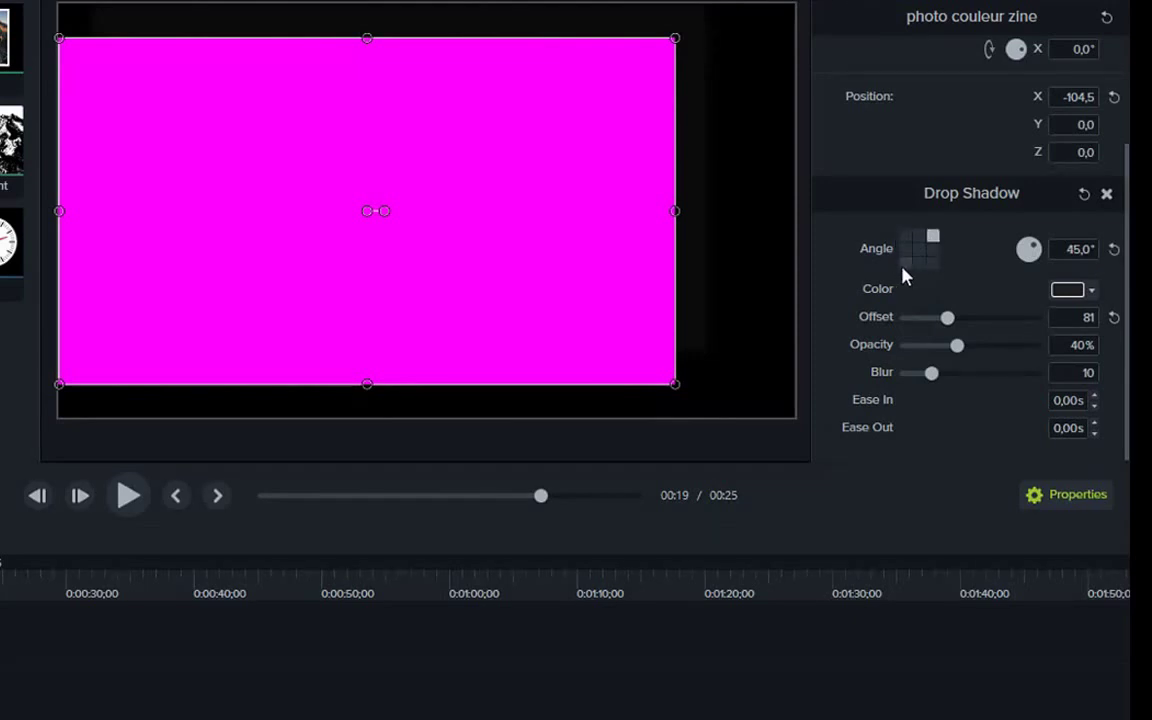
pyautogui.click(904, 264)
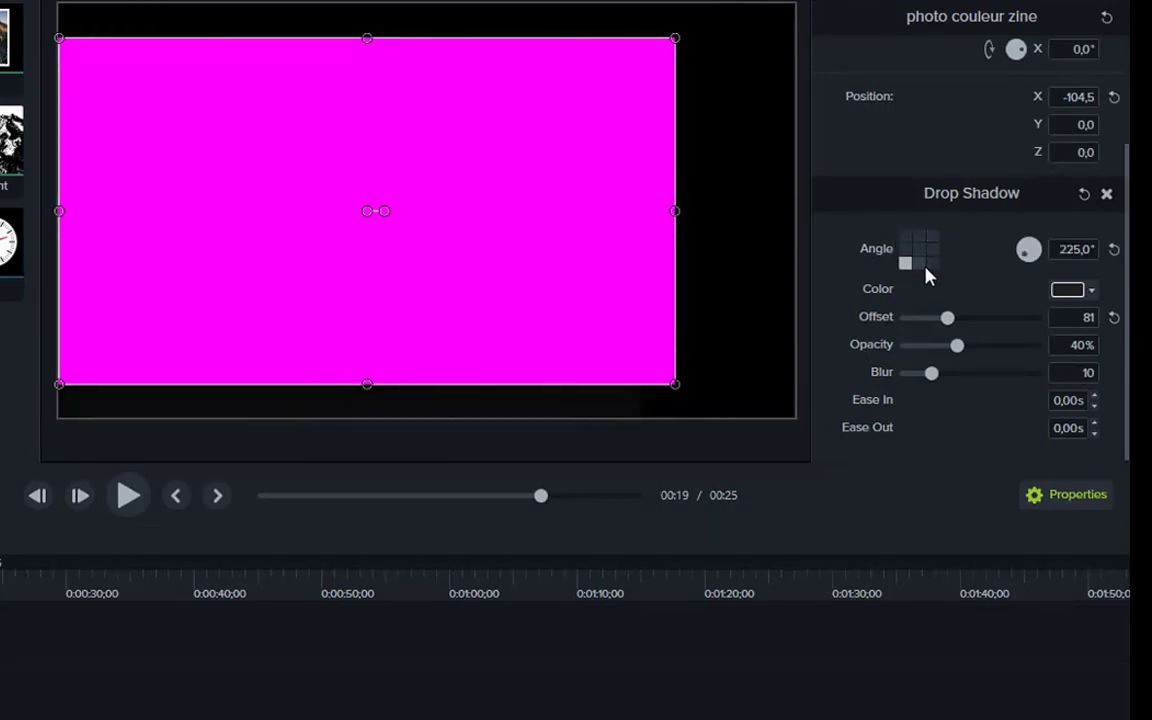
pyautogui.click(920, 265)
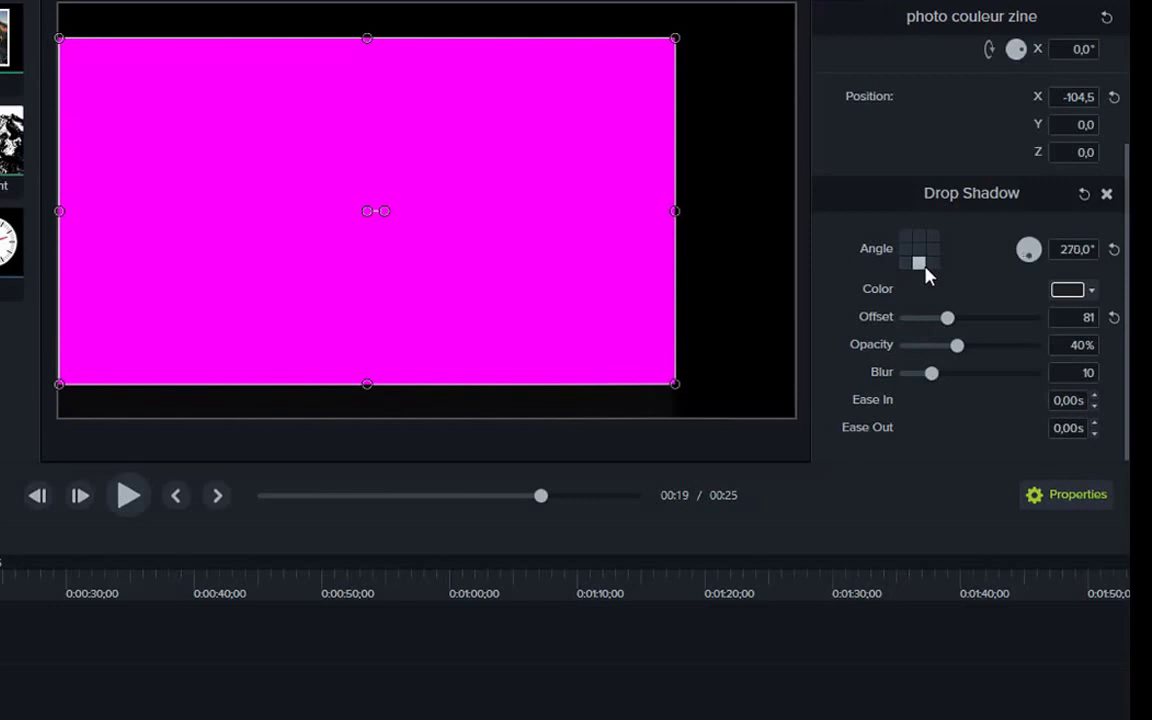
# - Change the magenta clip's shadow color to blue and set its angle to 45°
pyautogui.click(1093, 293)
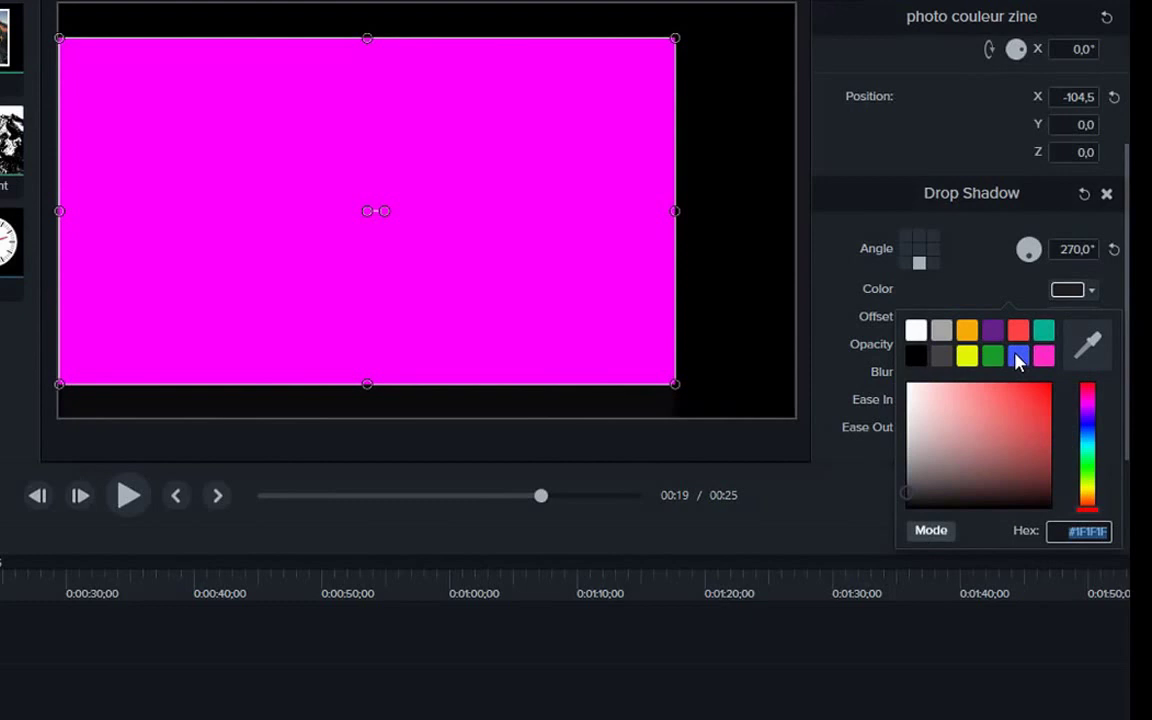
pyautogui.click(1017, 357)
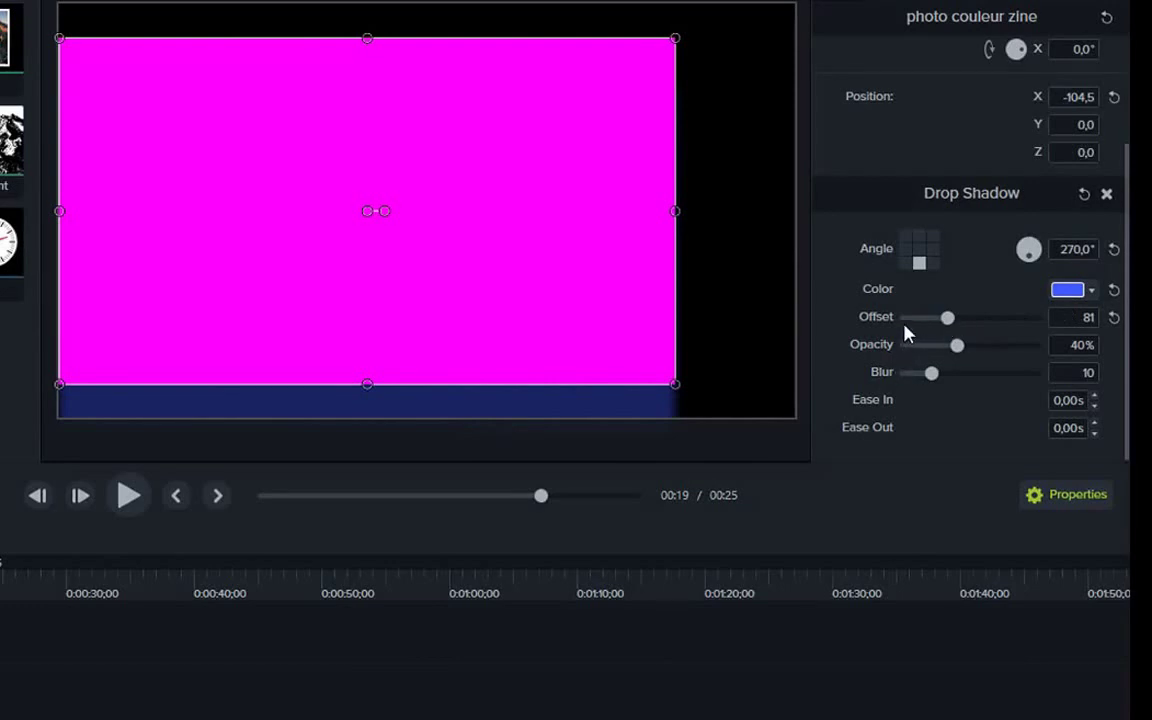
pyautogui.click(932, 237)
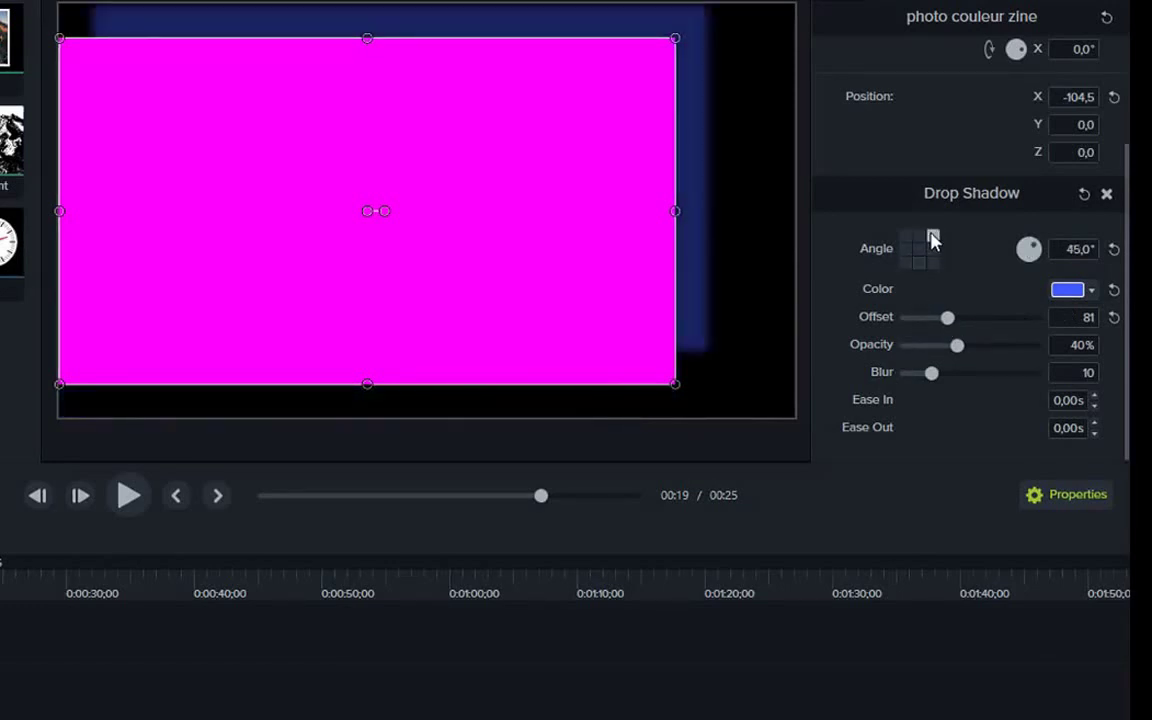
# - Adjust the magenta clip's Drop Shadow to an offset of 183, an opacity of 55% and a blur of 37
pyautogui.click(983, 318)
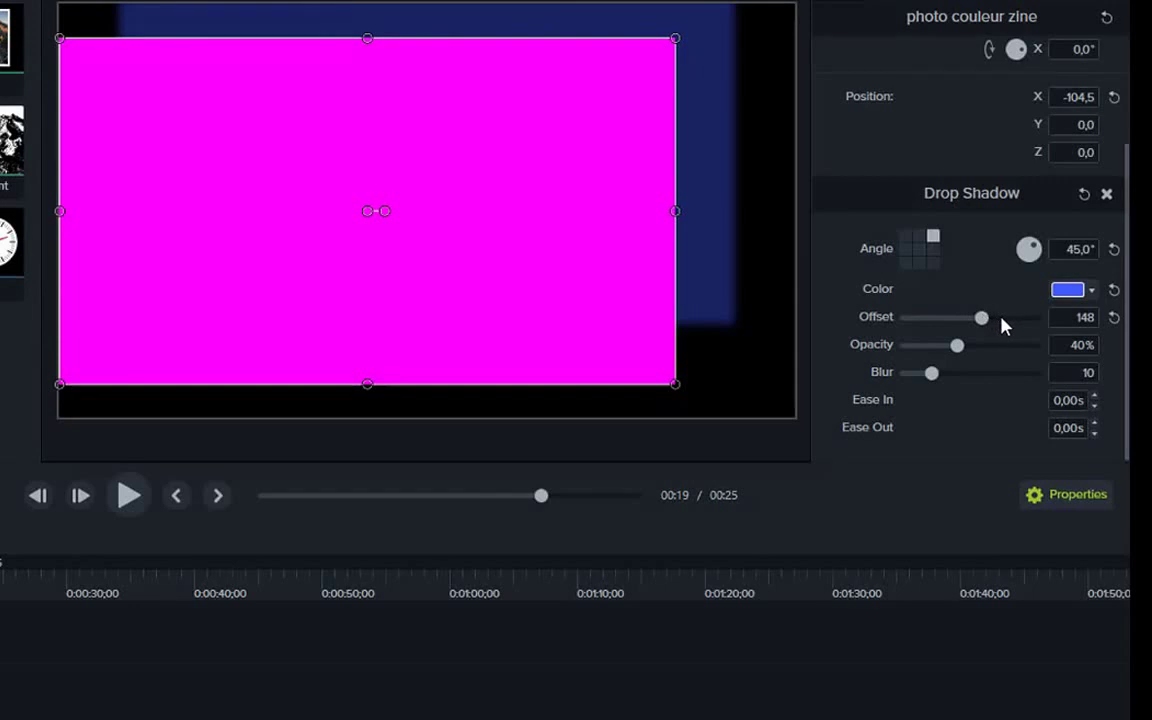
pyautogui.click(999, 318)
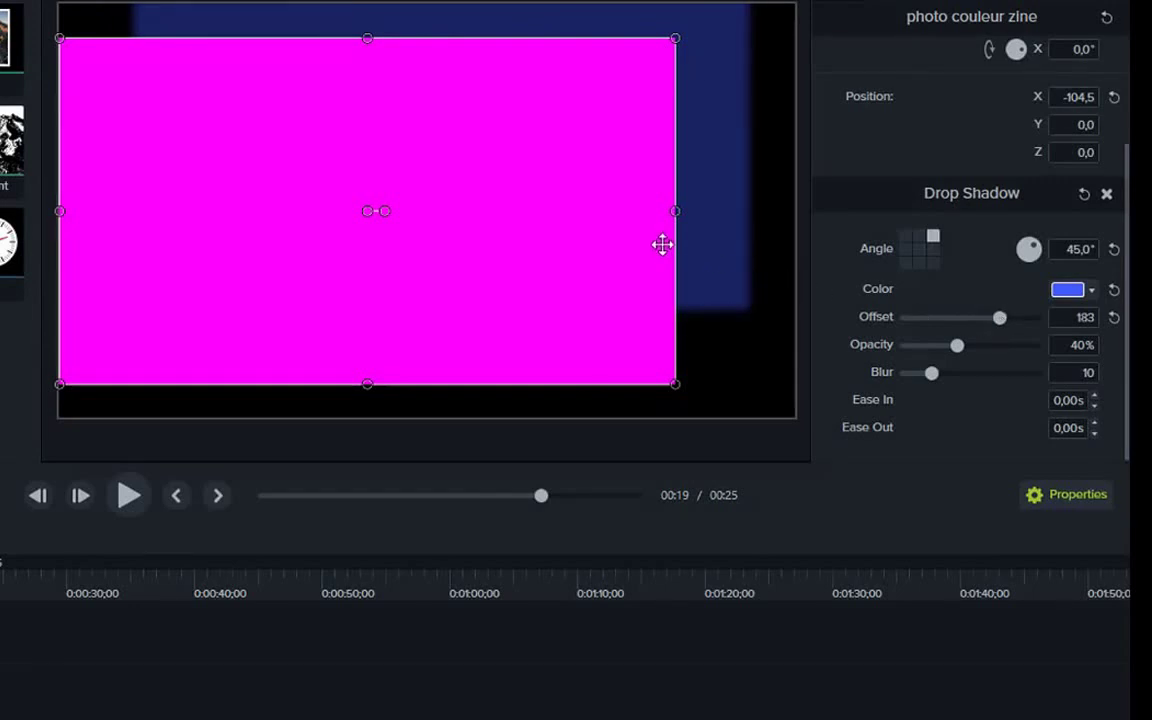
pyautogui.click(980, 348)
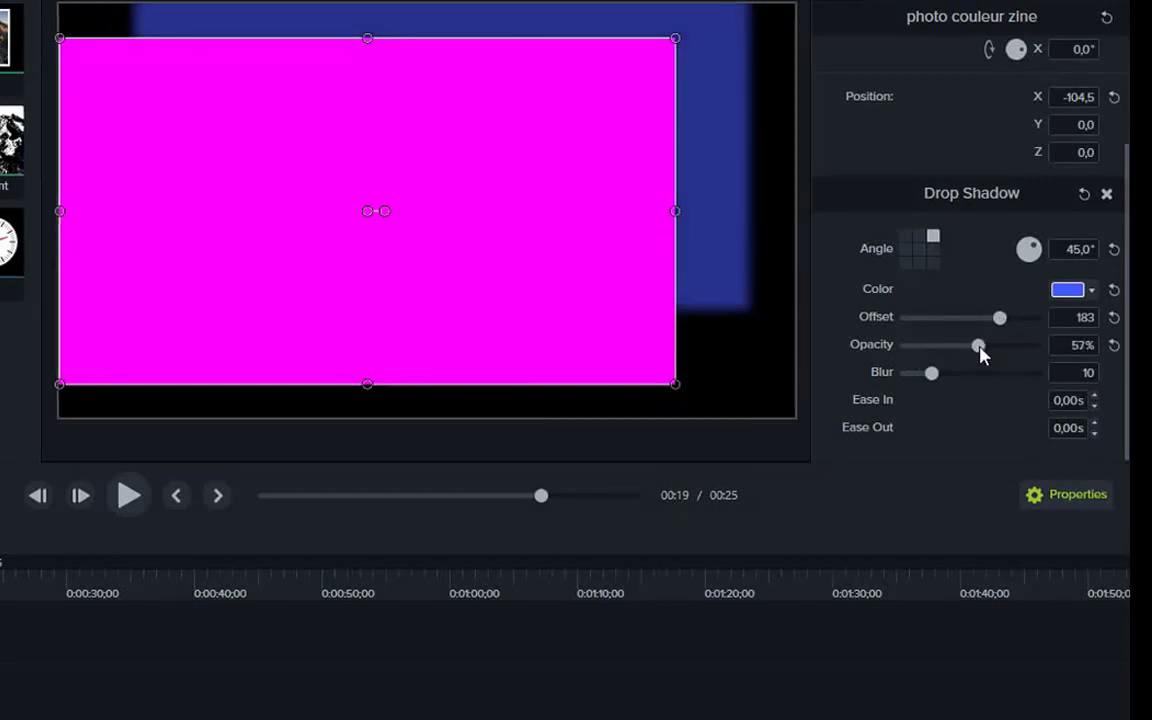
pyautogui.click(1008, 350)
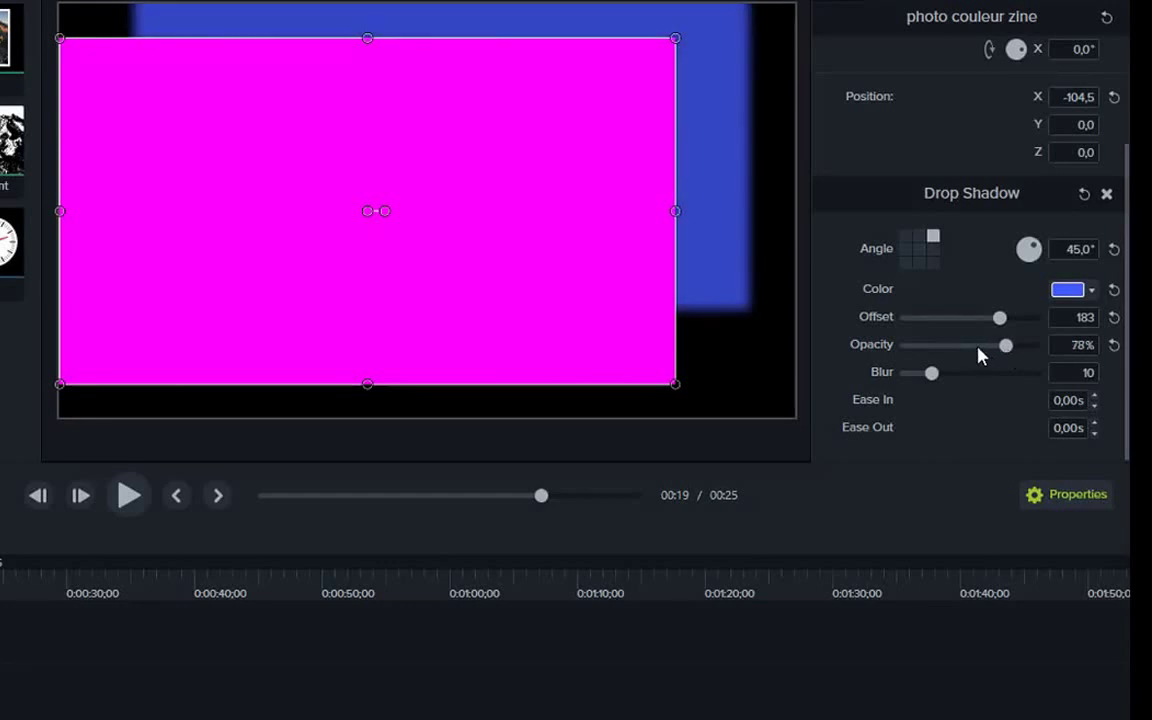
pyautogui.click(978, 348)
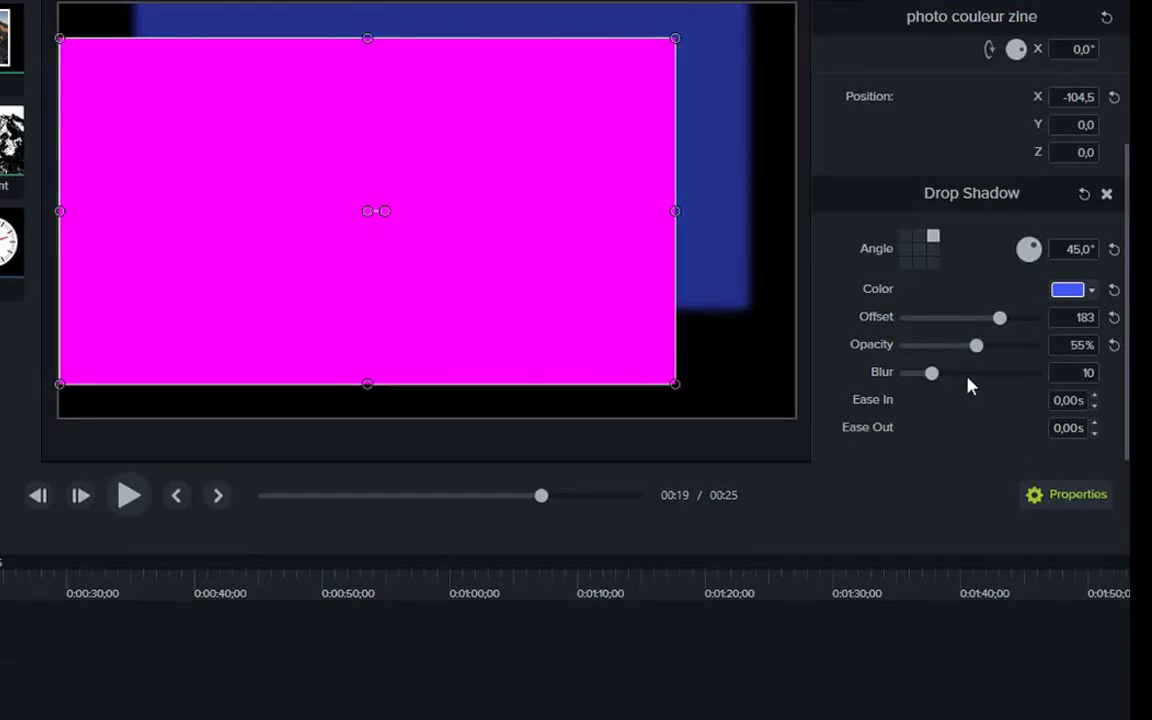
pyautogui.click(968, 376)
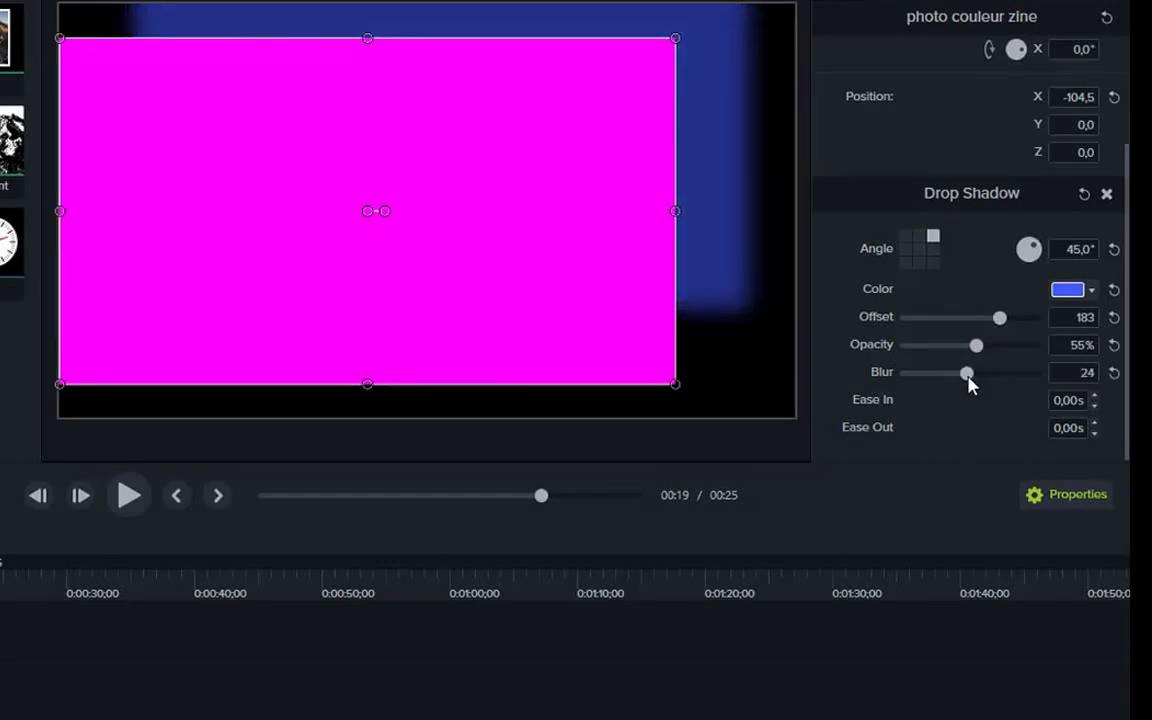
pyautogui.click(1000, 379)
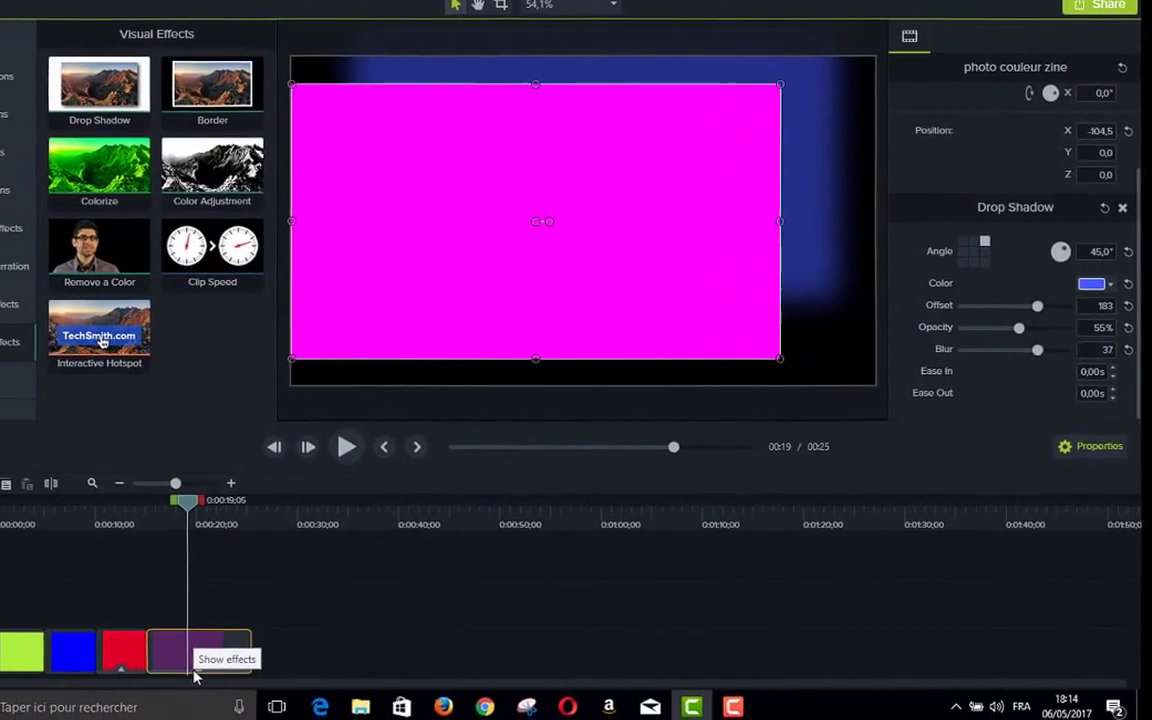
# - Remove the Drop Shadow effect from the magenta clip and apply the Clip Speed effect to it
pyautogui.rightClick(195, 677)
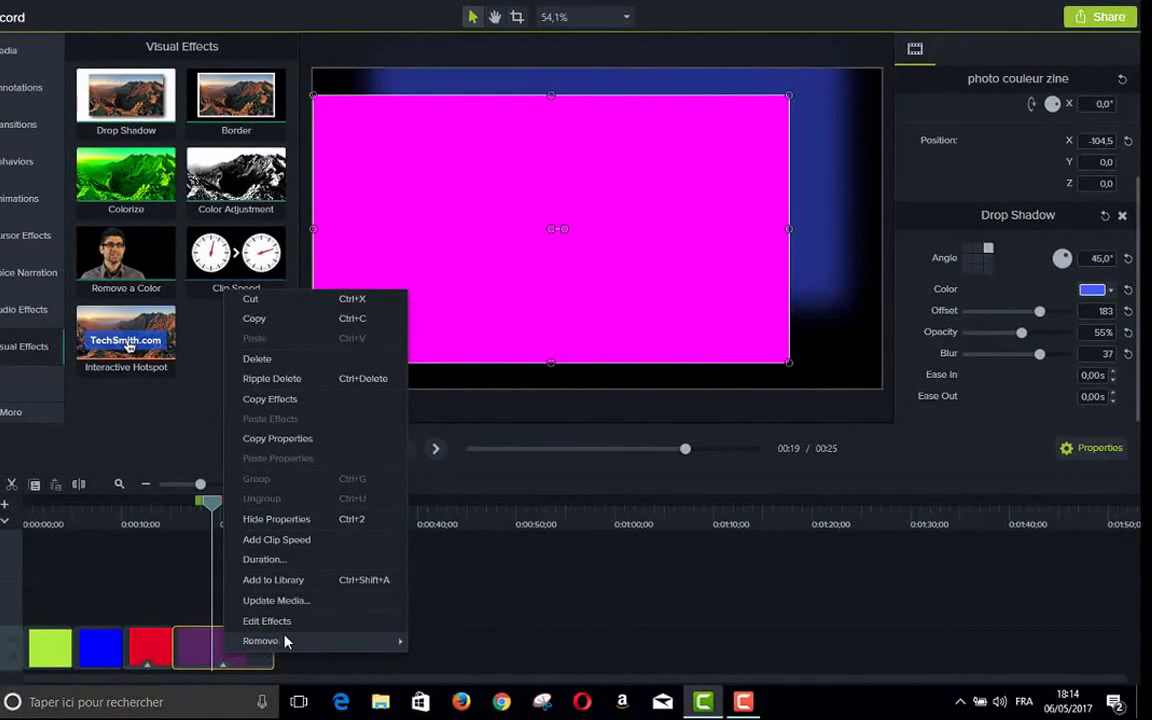
pyautogui.moveTo(395, 641)
pyautogui.click(453, 646)
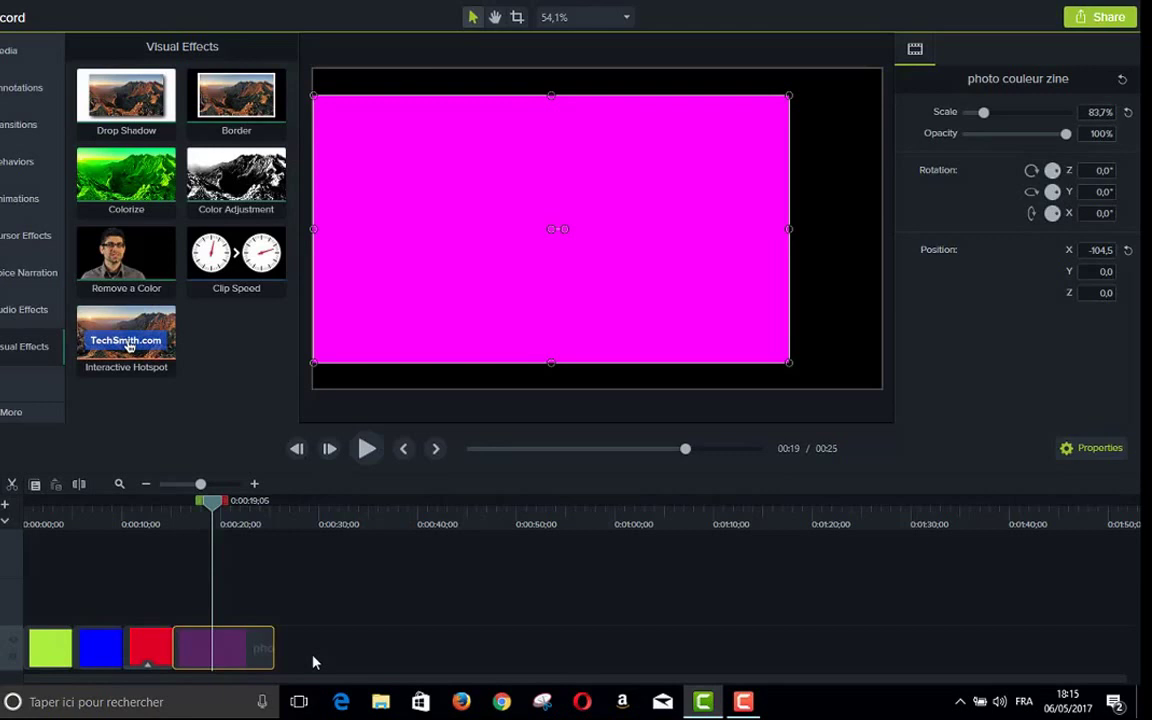
pyautogui.click(239, 258)
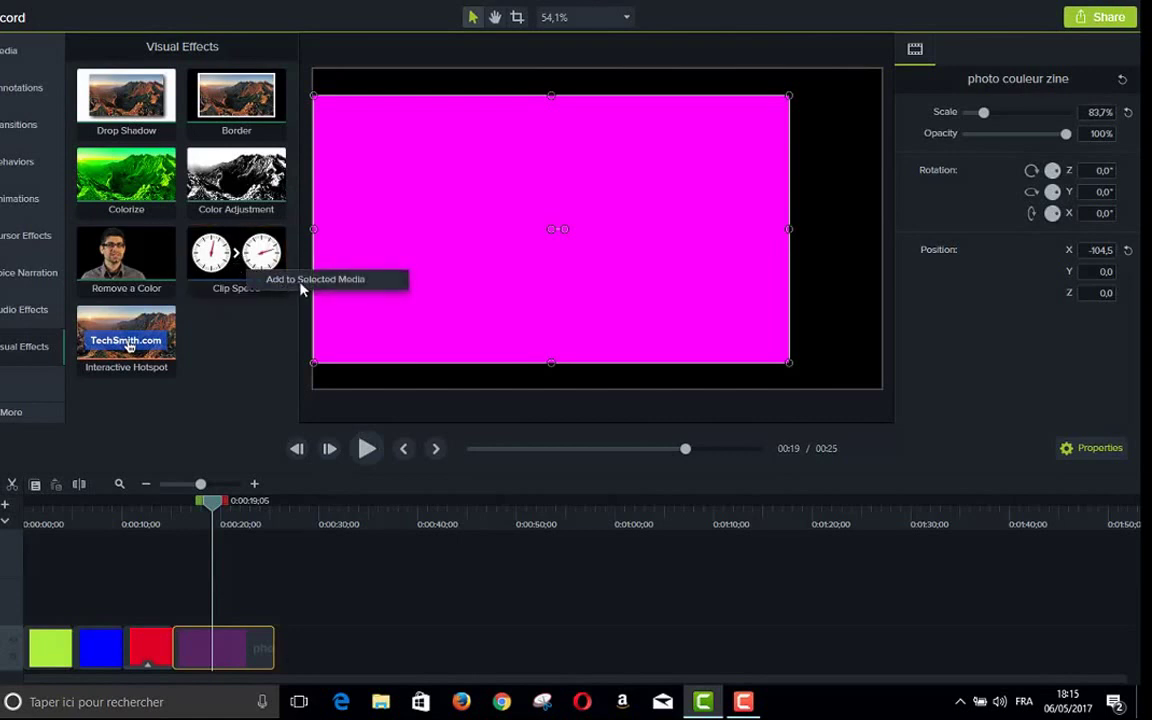
pyautogui.click(300, 284)
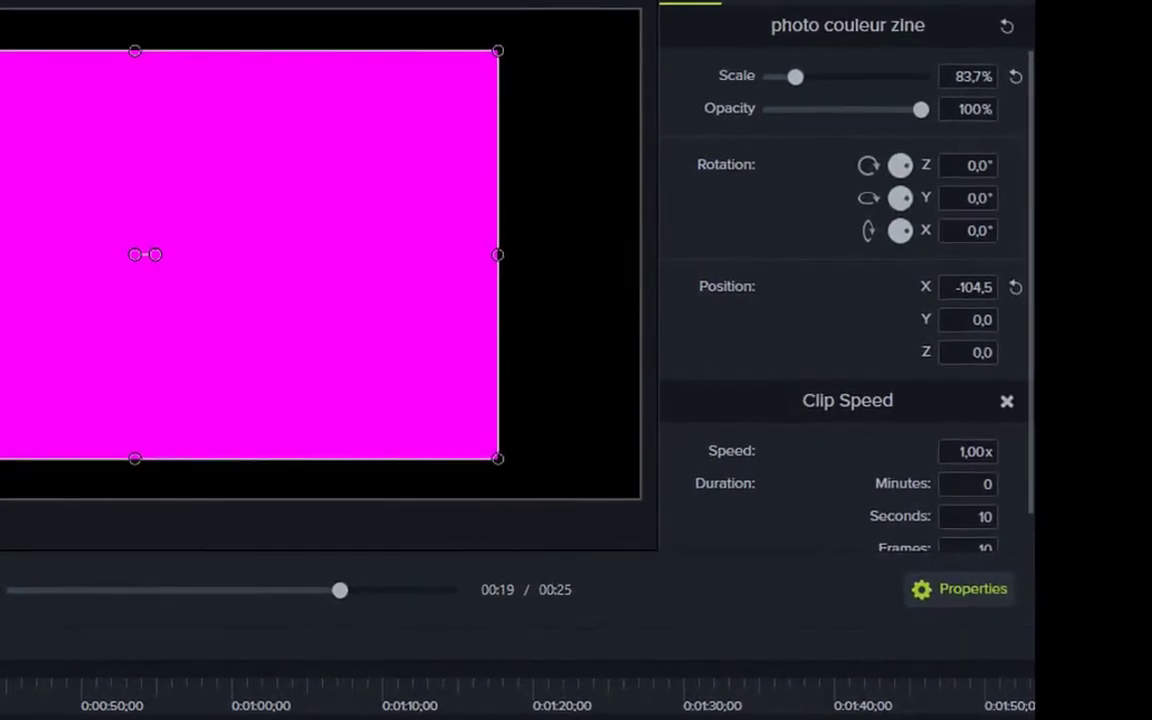
# - Shorten the magenta clip's Clip Speed bar on the timeline to speed the clip up to 1,48x, lasting 7 seconds
pyautogui.moveTo(516, 651); pyautogui.dragTo(456, 651)
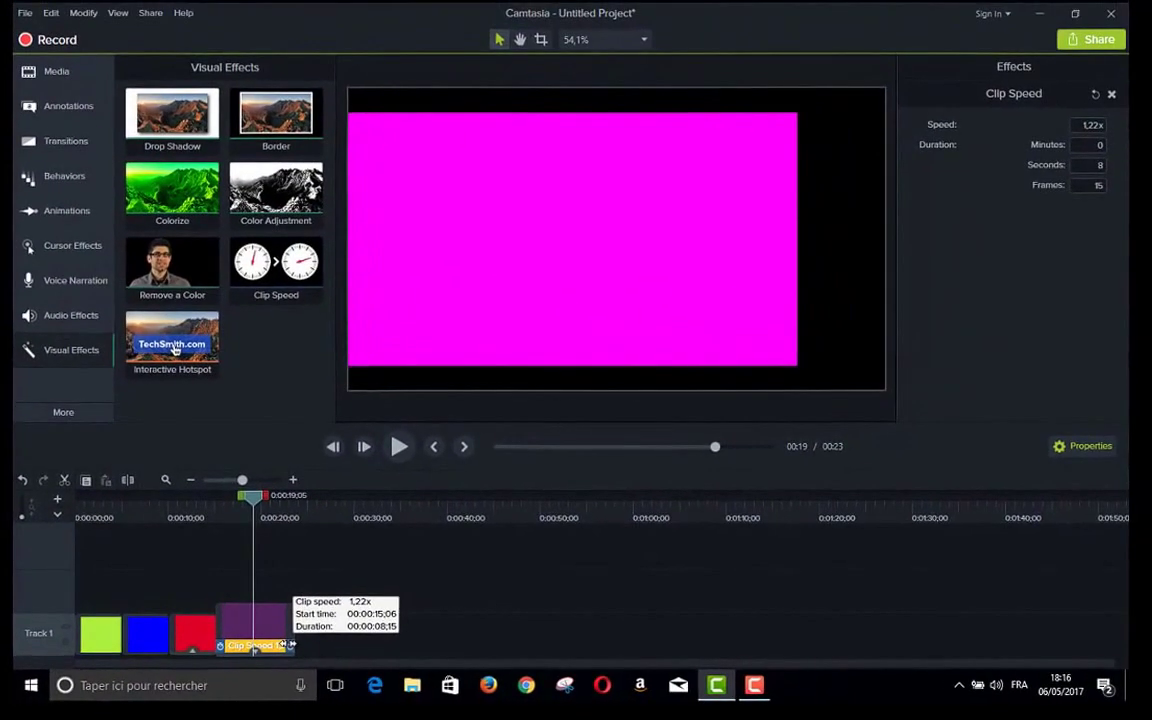
pyautogui.moveTo(254, 648); pyautogui.dragTo(256, 648)
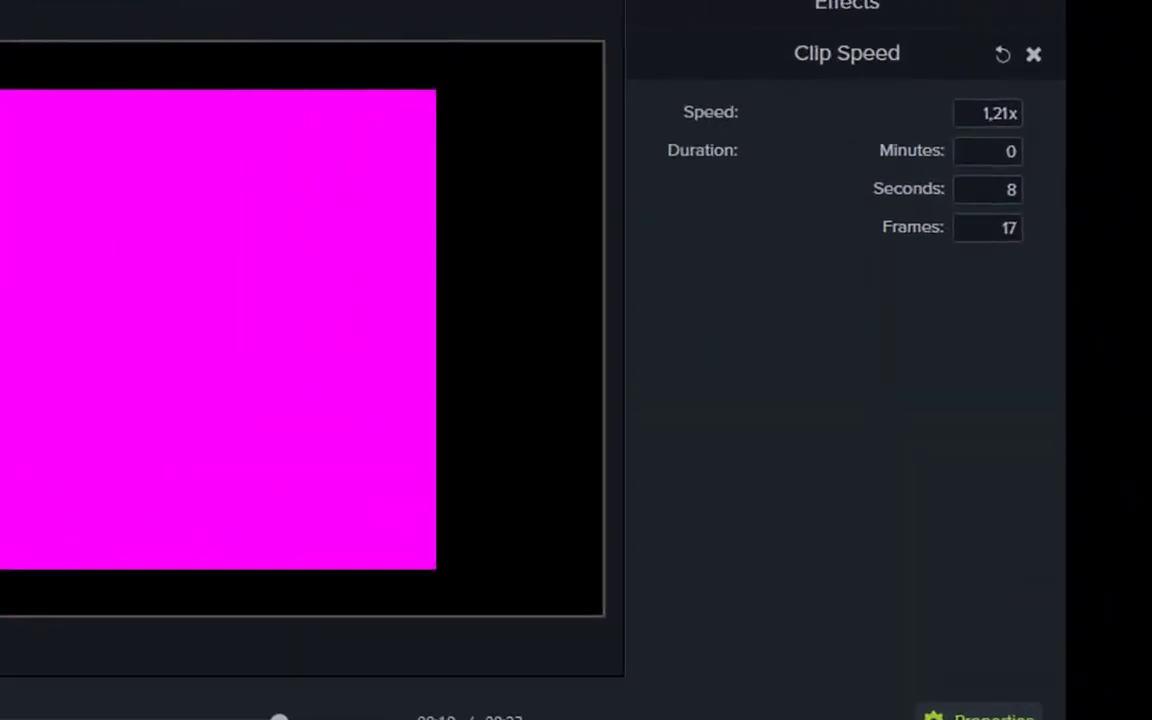
pyautogui.moveTo(256, 715); pyautogui.dragTo(230, 715)
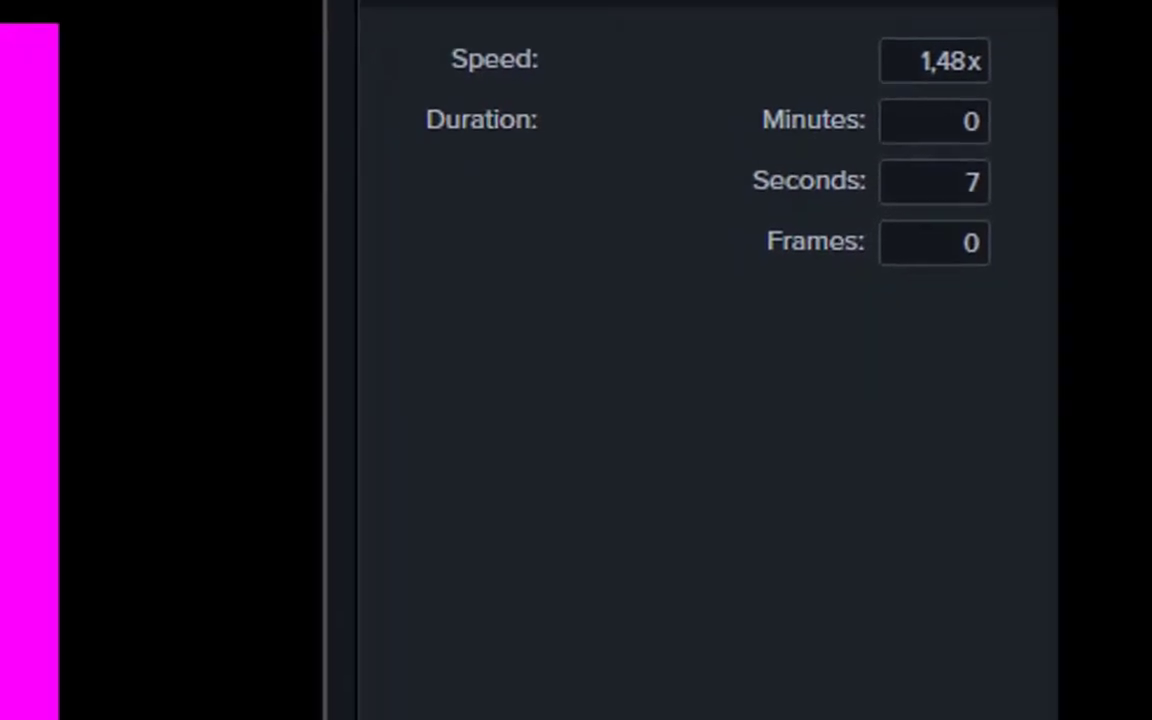
# - Stretch the magenta clip's Clip Speed bar on the timeline to slow it to 0,79x, lasting 13 seconds and 3 frames
pyautogui.moveTo(752, 528); pyautogui.dragTo(909, 516)
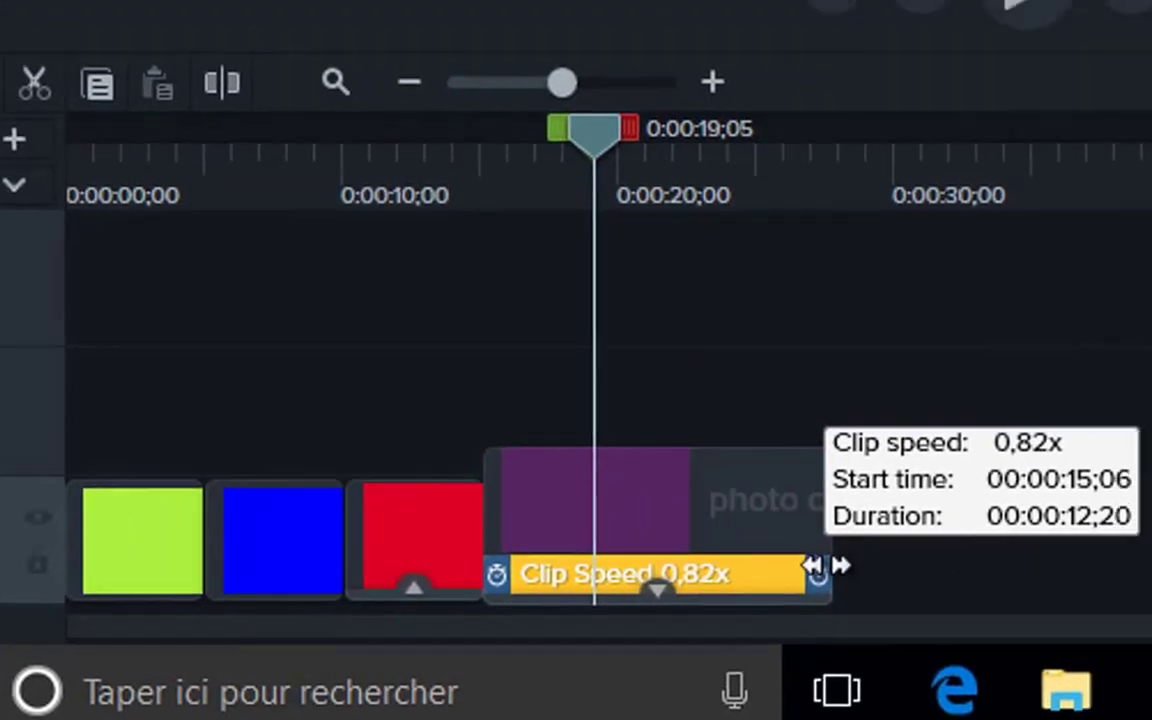
pyautogui.moveTo(812, 566); pyautogui.dragTo(835, 566)
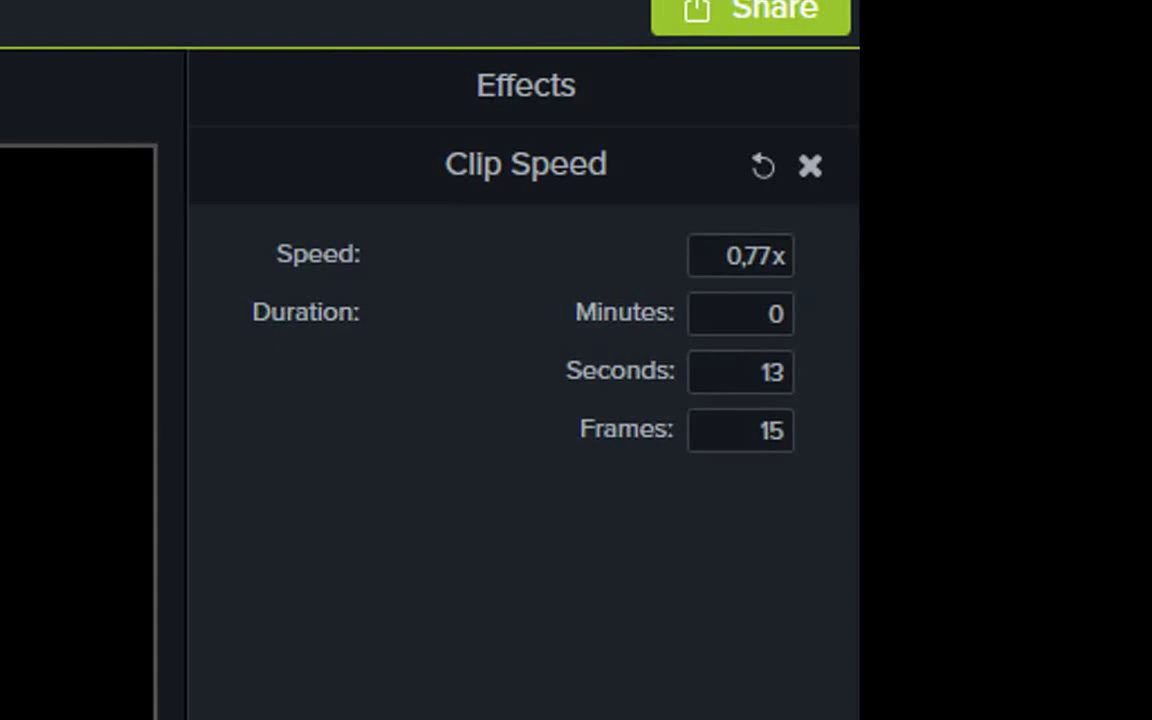
pyautogui.moveTo(835, 566); pyautogui.dragTo(848, 566)
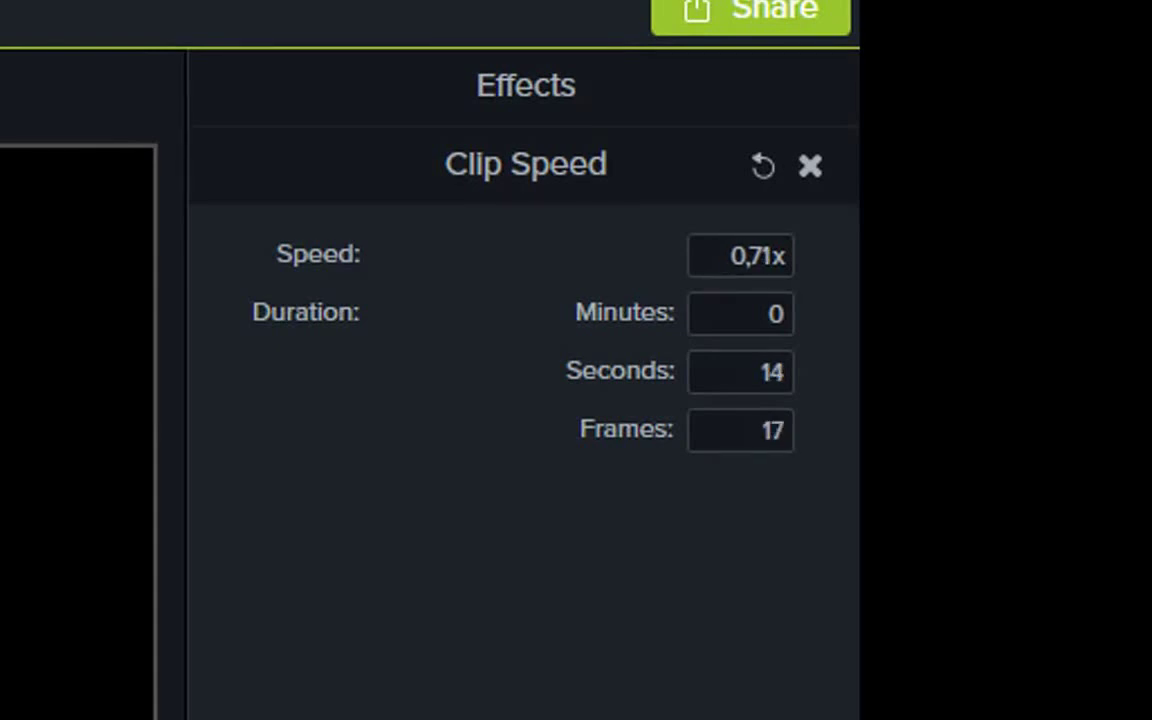
pyautogui.moveTo(848, 566); pyautogui.dragTo(832, 566)
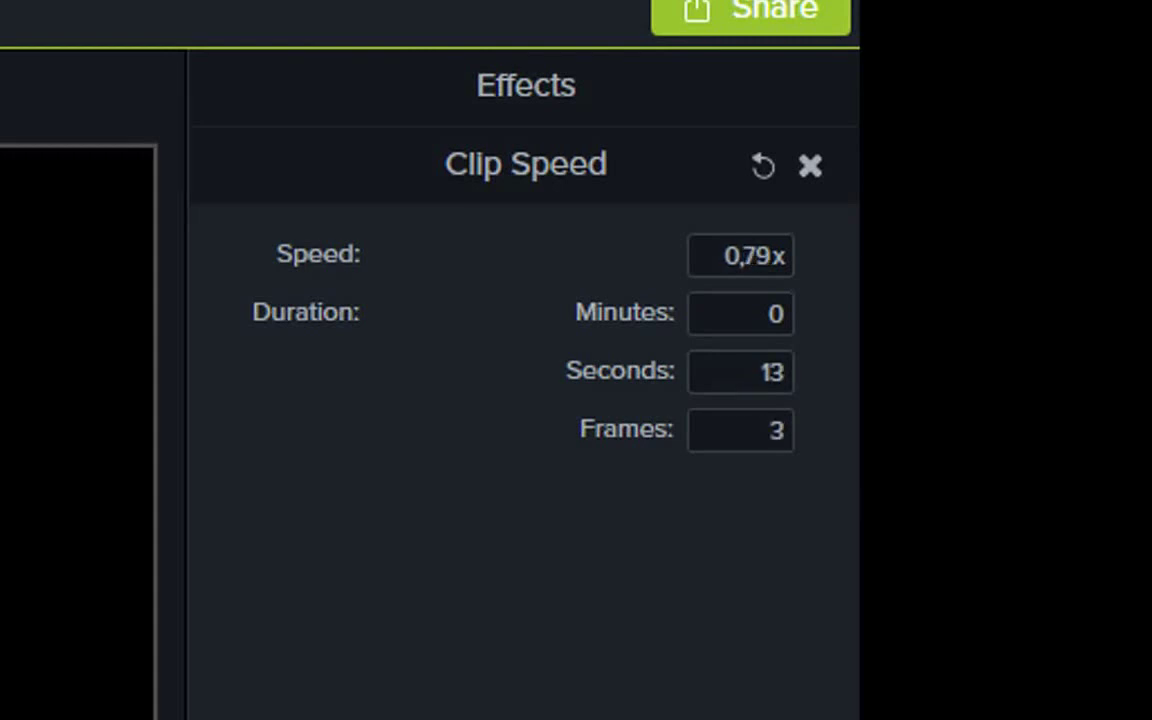